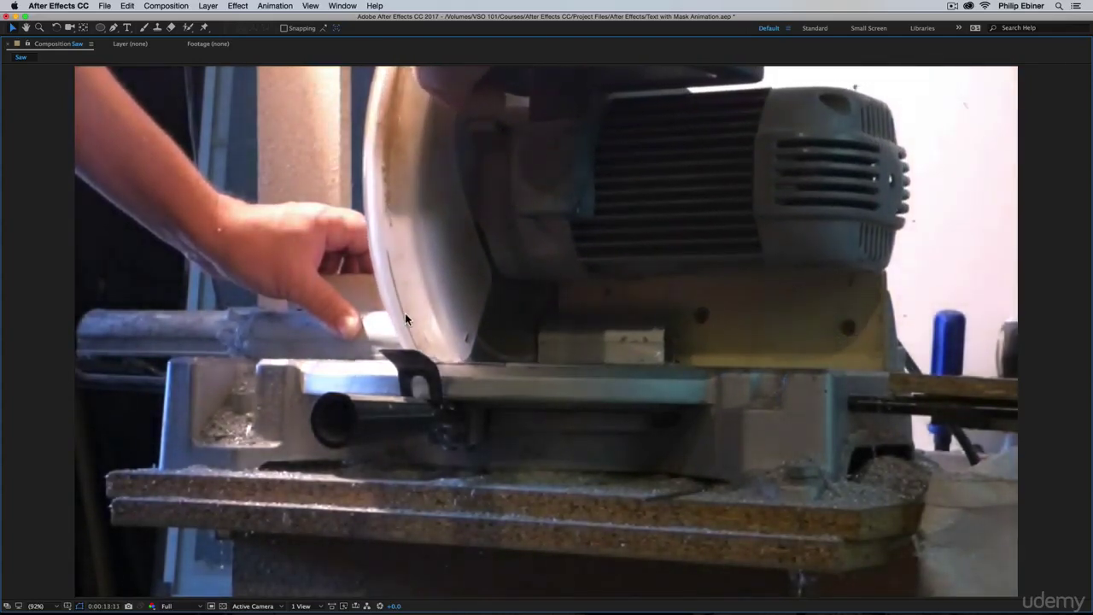
Step: Stop the preview and create a new composition from the Saw.mp4 footage
{"action": "key", "text": "space"}
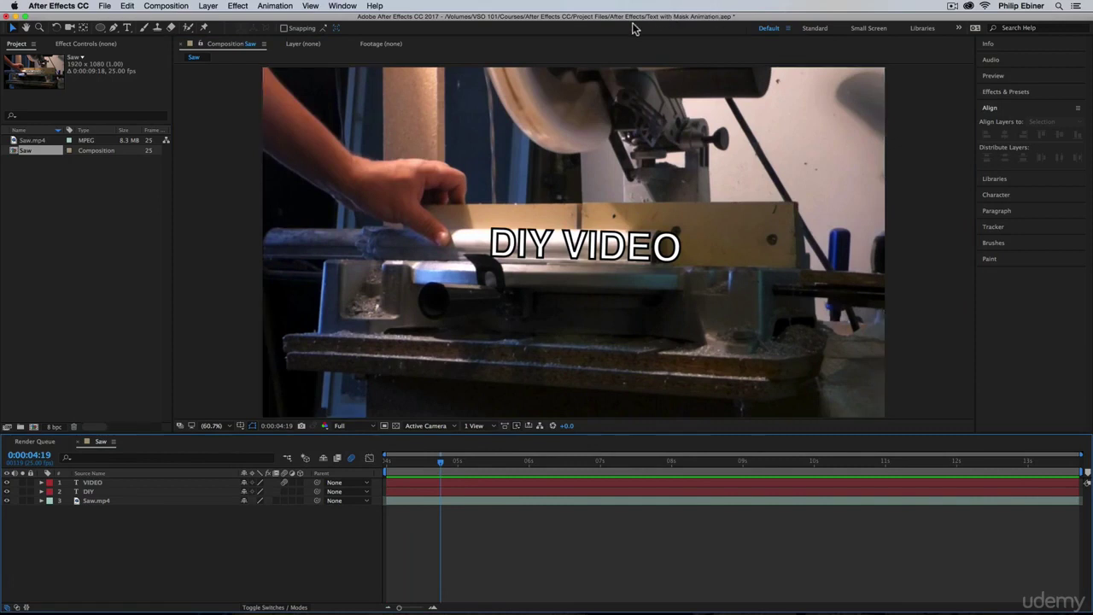
{"action": "left_click", "coordinate": [94, 223]}
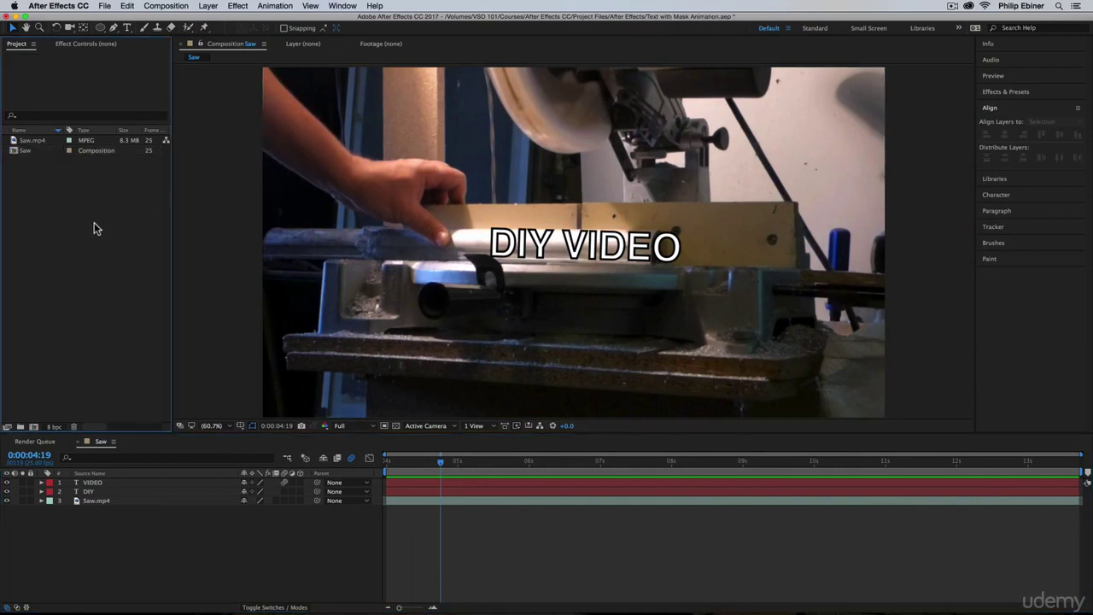
{"action": "left_click", "coordinate": [32, 140]}
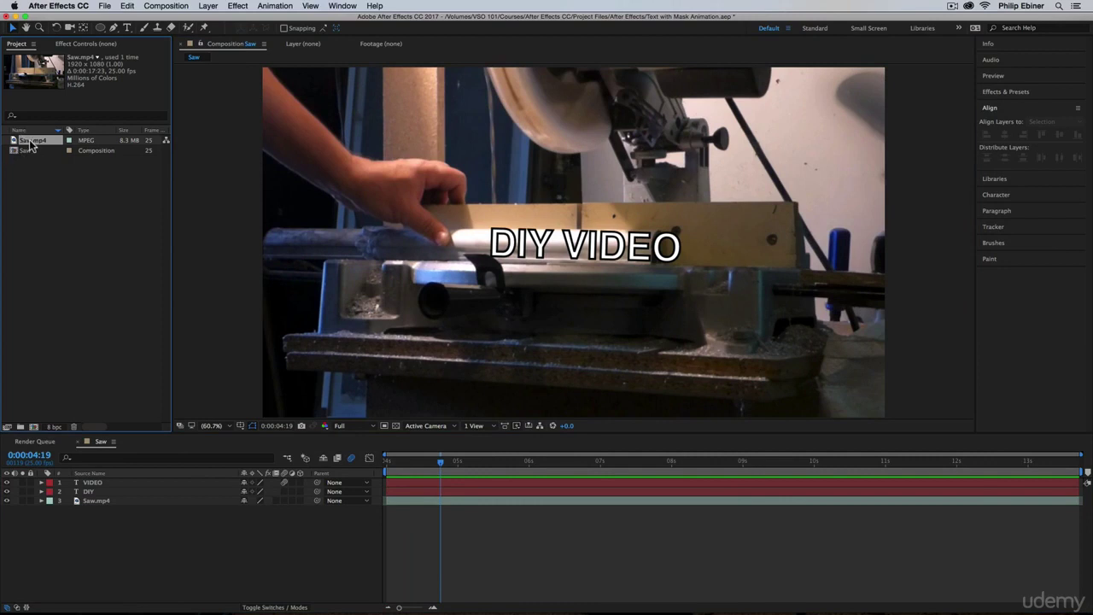
{"action": "left_click_drag", "start_coordinate": [30, 145], "coordinate": [33, 427]}
Step: Set the work area from about 6 seconds to 0:00:12:24 and trim the Saw 2 composition to it
{"action": "left_click_drag", "start_coordinate": [443, 468], "coordinate": [693, 464]}
{"action": "left_click_drag", "start_coordinate": [778, 463], "coordinate": [632, 484]}
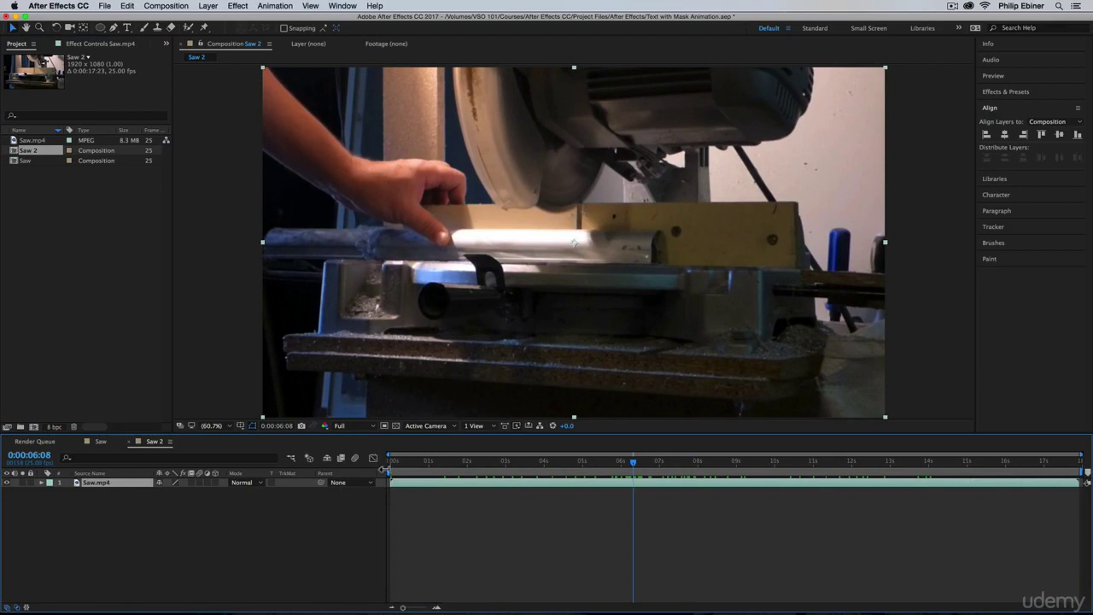
{"action": "left_click_drag", "start_coordinate": [383, 469], "coordinate": [889, 471]}
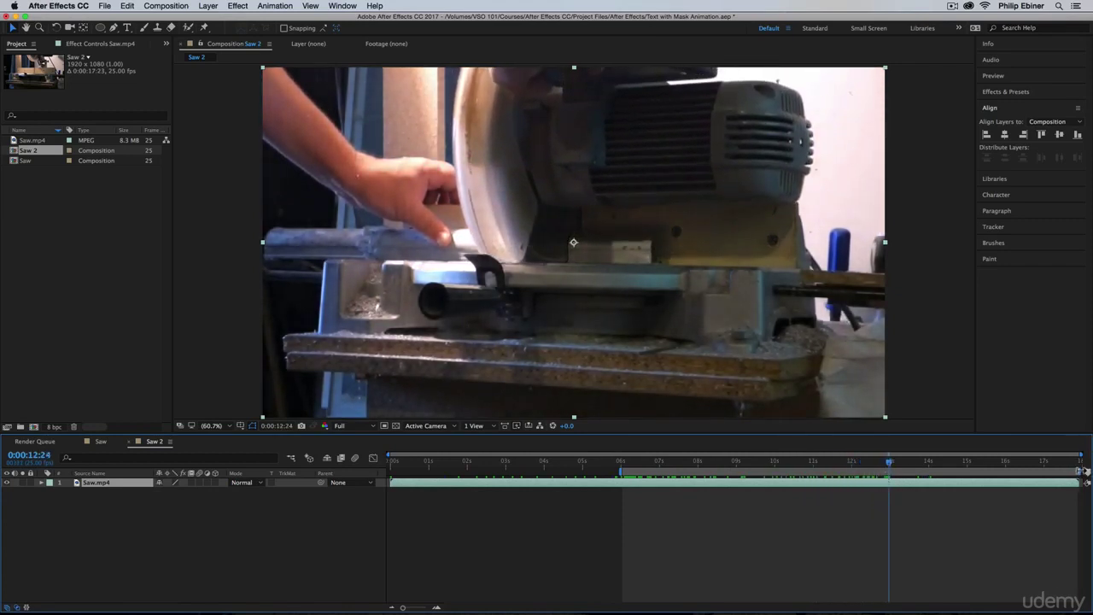
{"action": "left_click_drag", "start_coordinate": [1086, 470], "coordinate": [896, 472]}
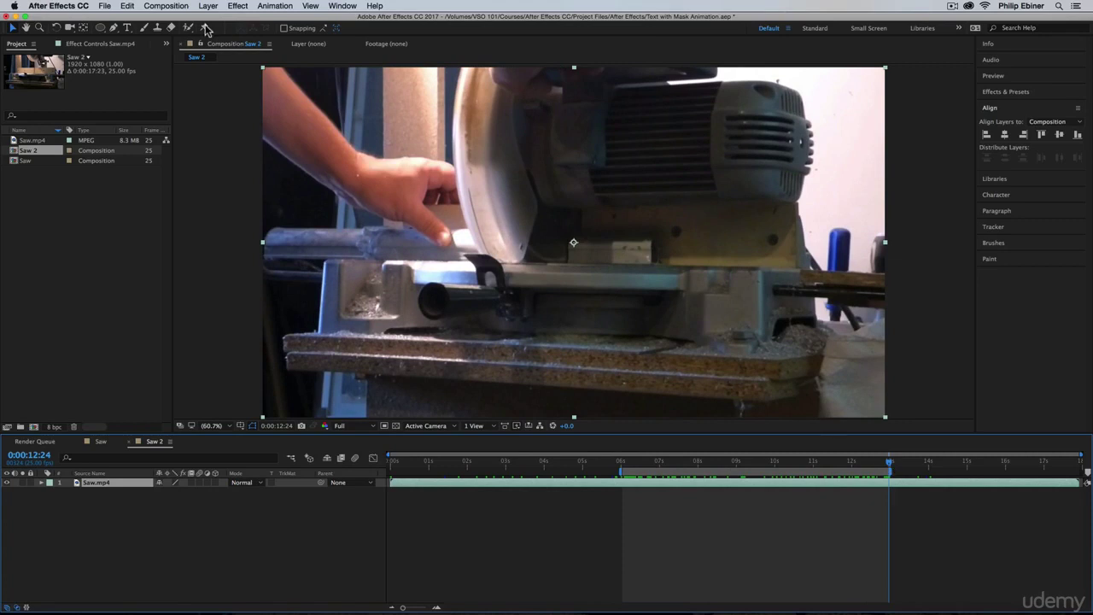
{"action": "left_click", "coordinate": [166, 6]}
{"action": "left_click", "coordinate": [183, 51]}
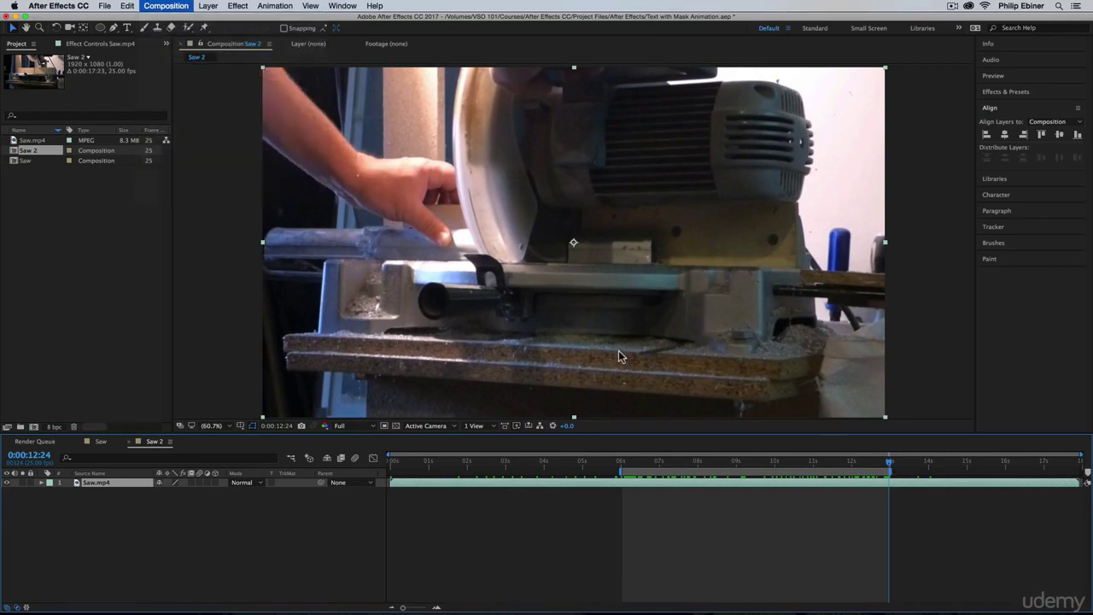
{"action": "left_click", "coordinate": [443, 547]}
{"action": "left_click_drag", "start_coordinate": [411, 462], "coordinate": [326, 509]}
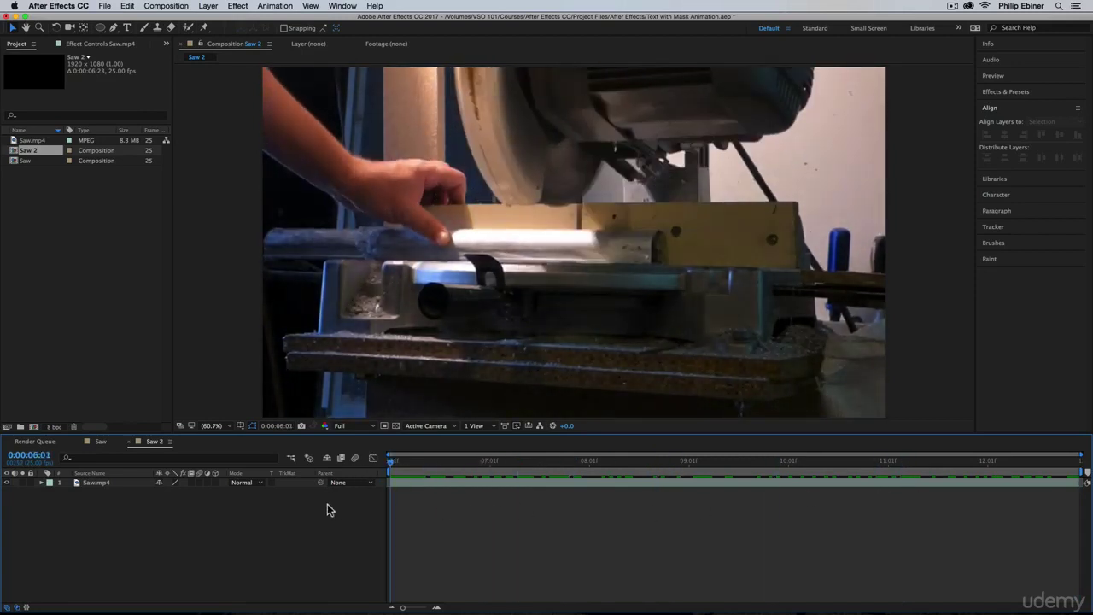
Step: Set the fill color for new text to white (FFFFFF)
{"action": "left_click", "coordinate": [129, 28]}
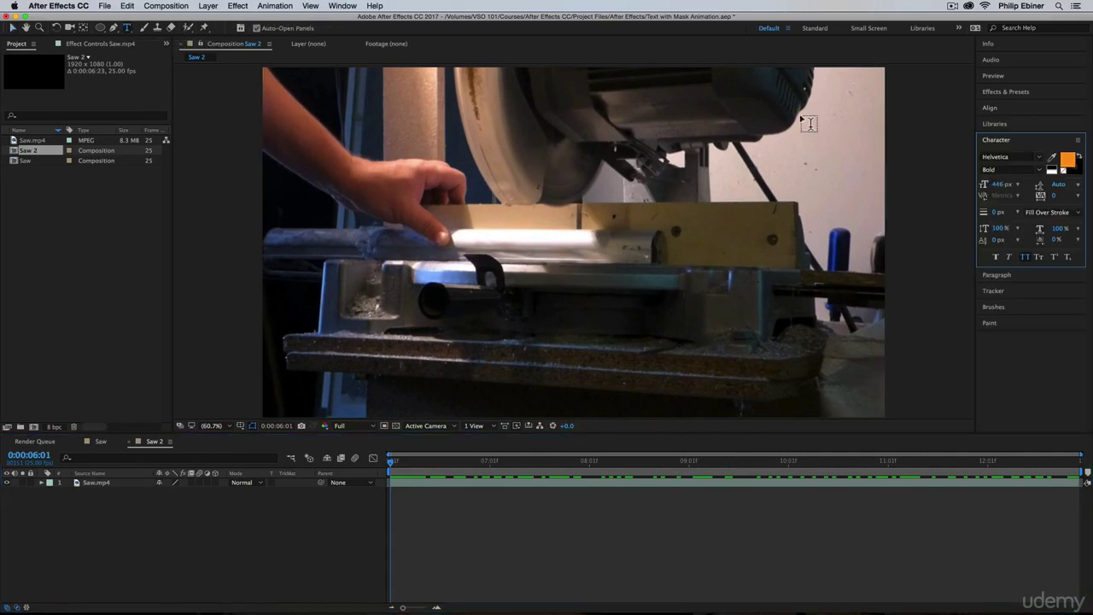
{"action": "left_click", "coordinate": [1067, 162]}
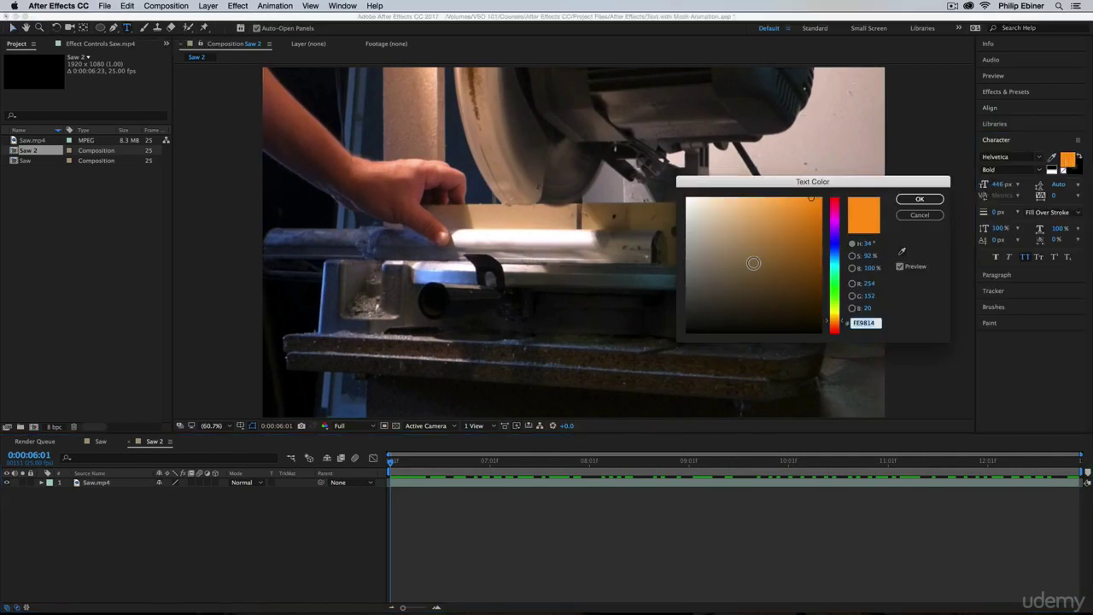
{"action": "type", "text": "ffffff"}
{"action": "left_click", "coordinate": [920, 199]}
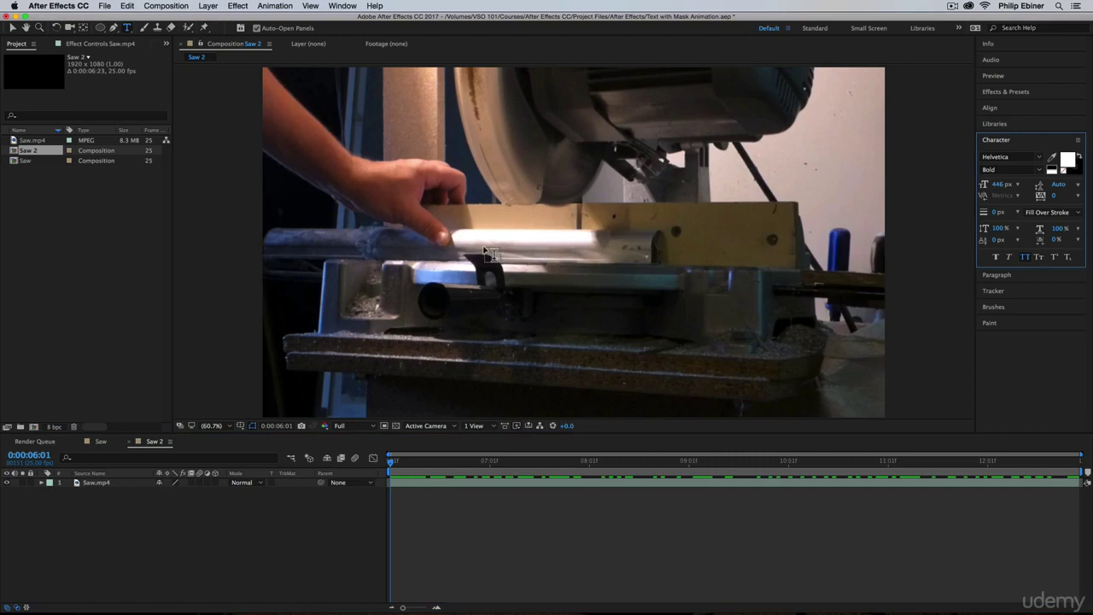
Step: Add a text layer reading "DIY VIDEO" over the footage in the Saw 2 composition
{"action": "left_click", "coordinate": [103, 442]}
{"action": "left_click", "coordinate": [147, 441]}
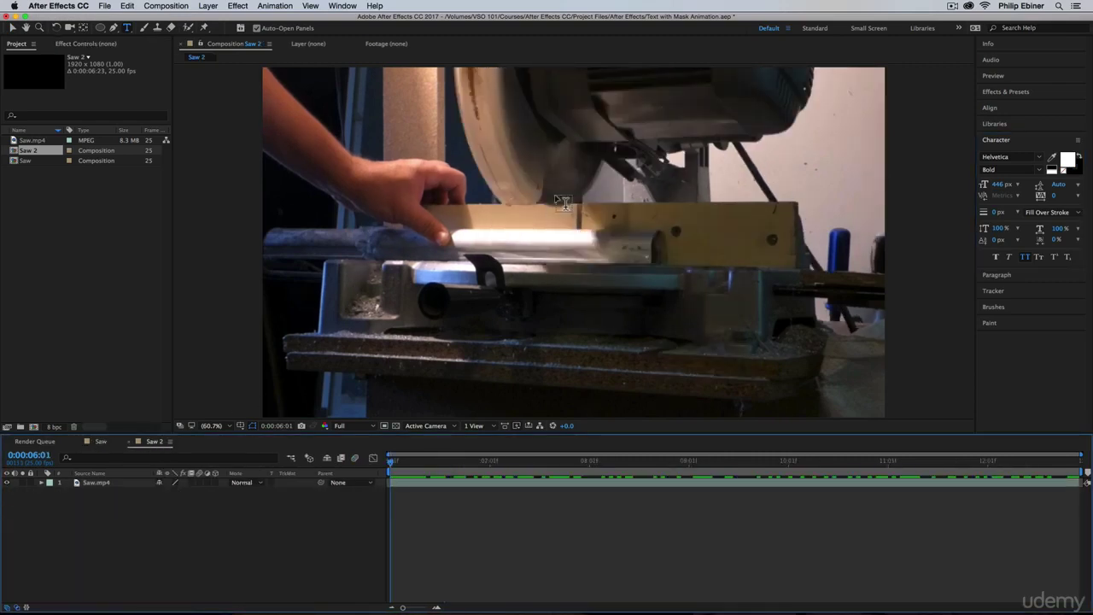
{"action": "left_click", "coordinate": [494, 245]}
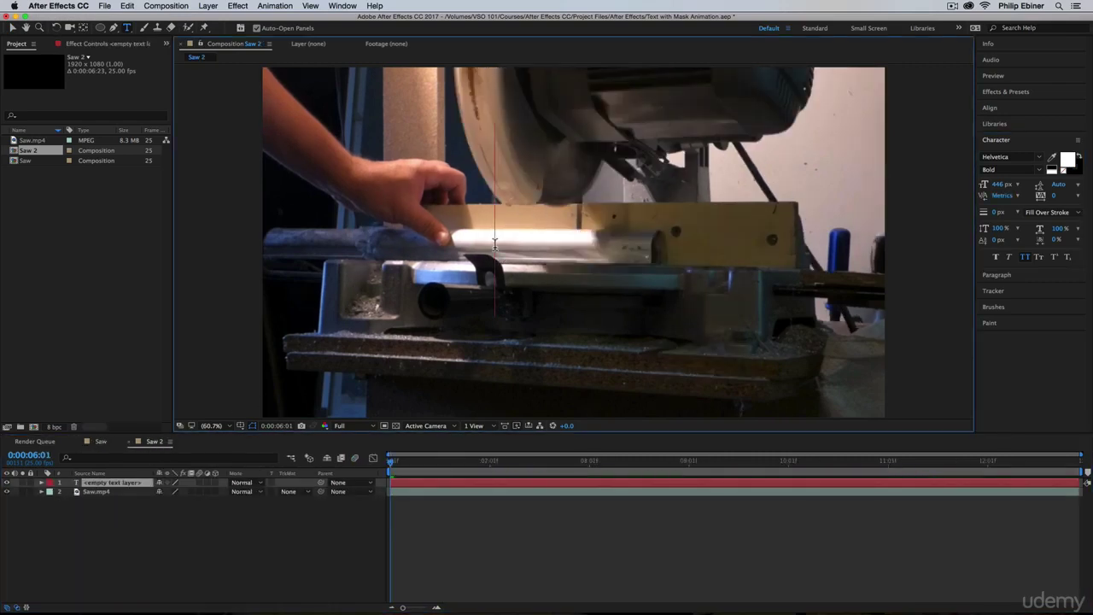
{"action": "type", "text": "DIY VIDEO"}
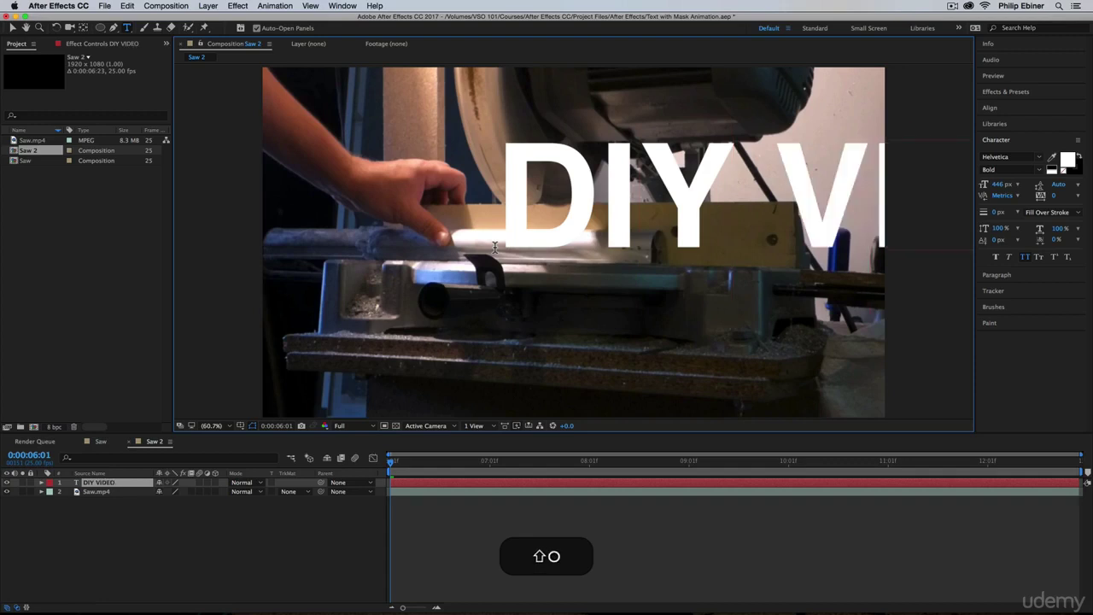
Step: Reduce the title's font size to 139 px and move it over the metal pipe beside the hand
{"action": "left_click", "coordinate": [13, 28]}
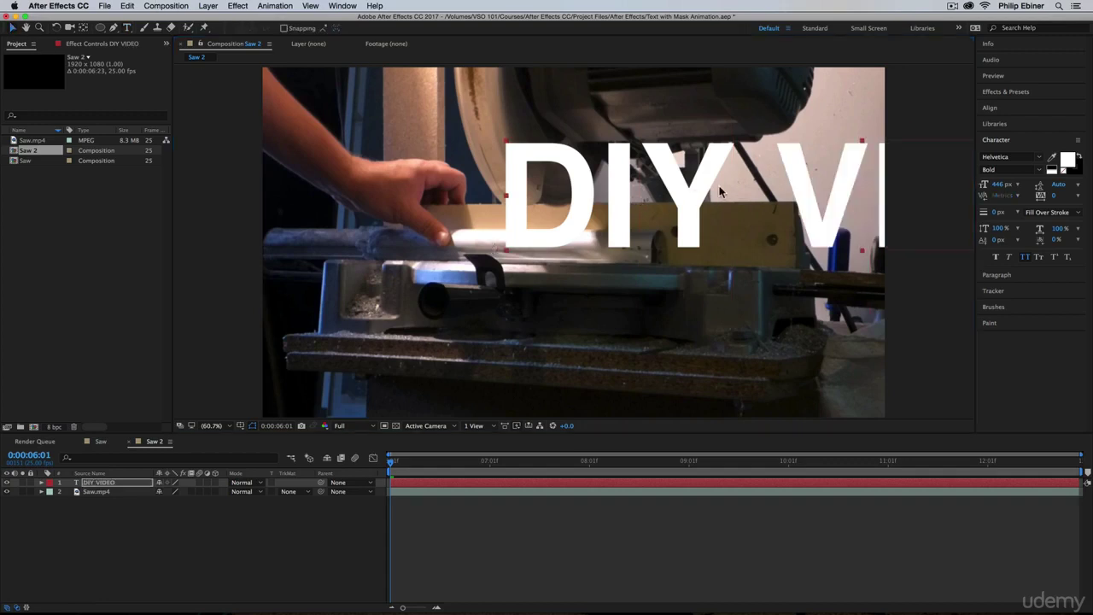
{"action": "left_click_drag", "start_coordinate": [650, 171], "coordinate": [536, 181]}
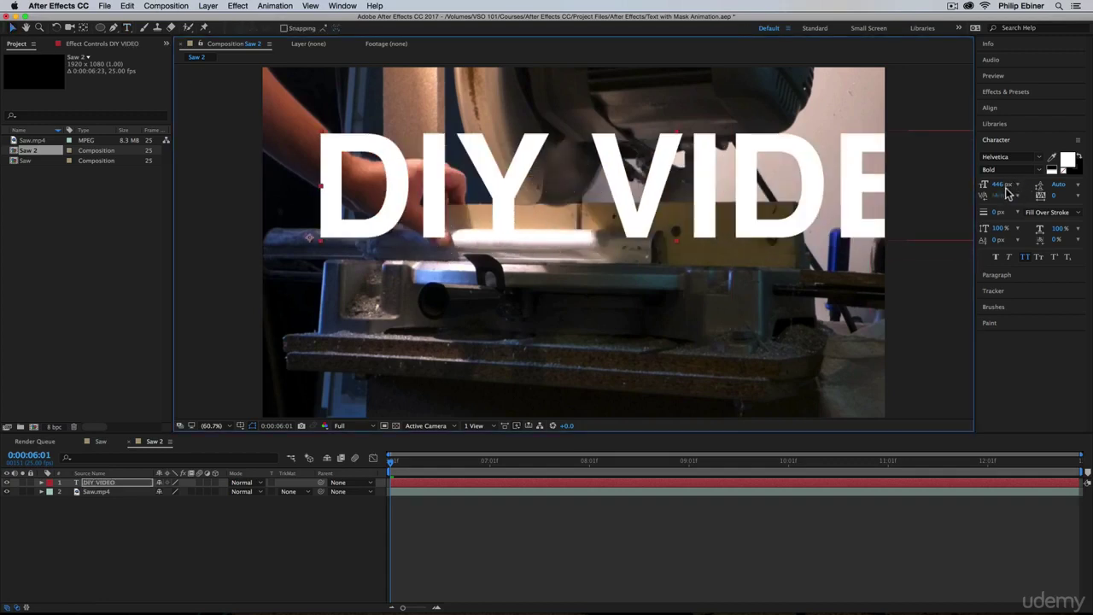
{"action": "left_click_drag", "start_coordinate": [1000, 184], "coordinate": [848, 204]}
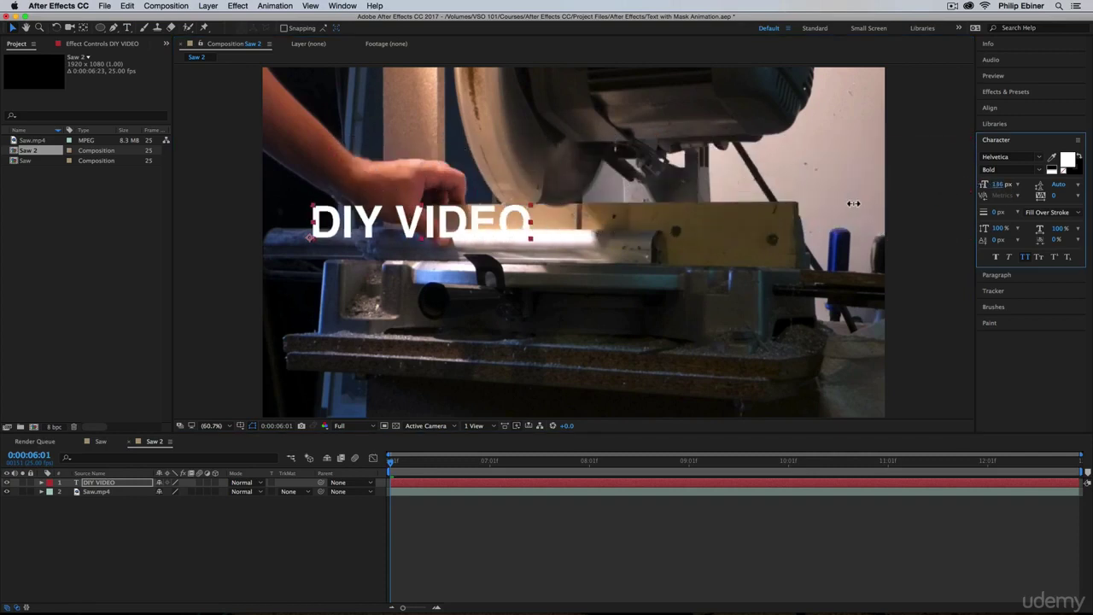
{"action": "left_click_drag", "start_coordinate": [445, 221], "coordinate": [630, 246]}
Step: Delete the word VIDEO from the title so the layer contains only DIY
{"action": "double_click", "coordinate": [630, 245]}
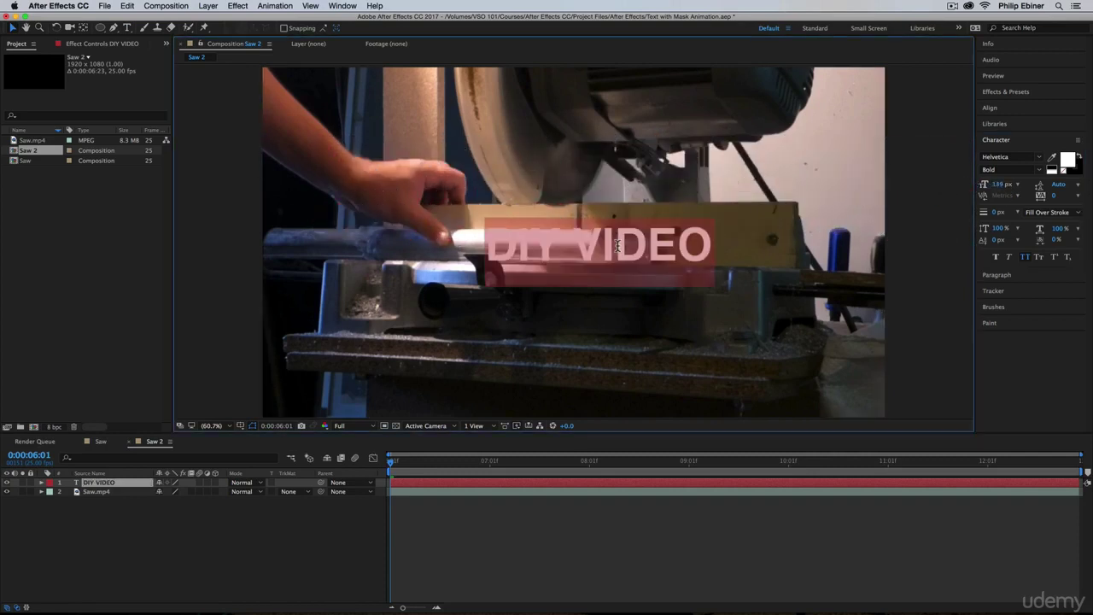
{"action": "left_click_drag", "start_coordinate": [751, 252], "coordinate": [750, 252]}
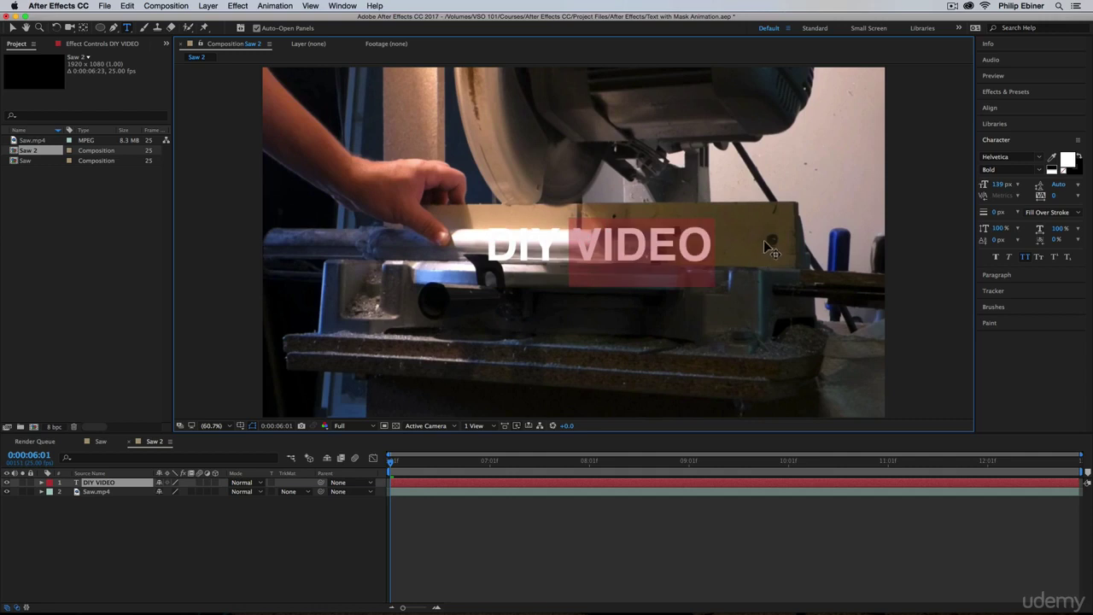
{"action": "key", "text": "BackSpace"}
{"action": "left_click", "coordinate": [14, 29]}
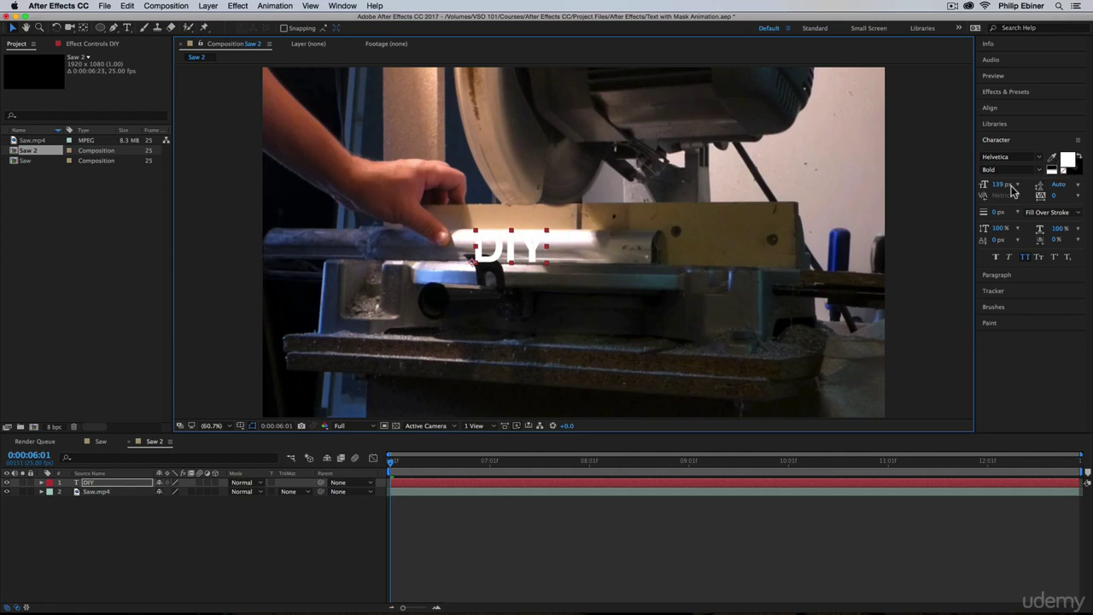
Step: Give the DIY text a 14 px stroke and 100 px font size, and align it on the pipe beside the thumb
{"action": "mouse_move", "coordinate": [993, 215]}
{"action": "left_mouse_down"}
{"action": "mouse_move", "coordinate": [1006, 213]}
{"action": "mouse_move", "coordinate": [992, 184]}
{"action": "left_mouse_up"}
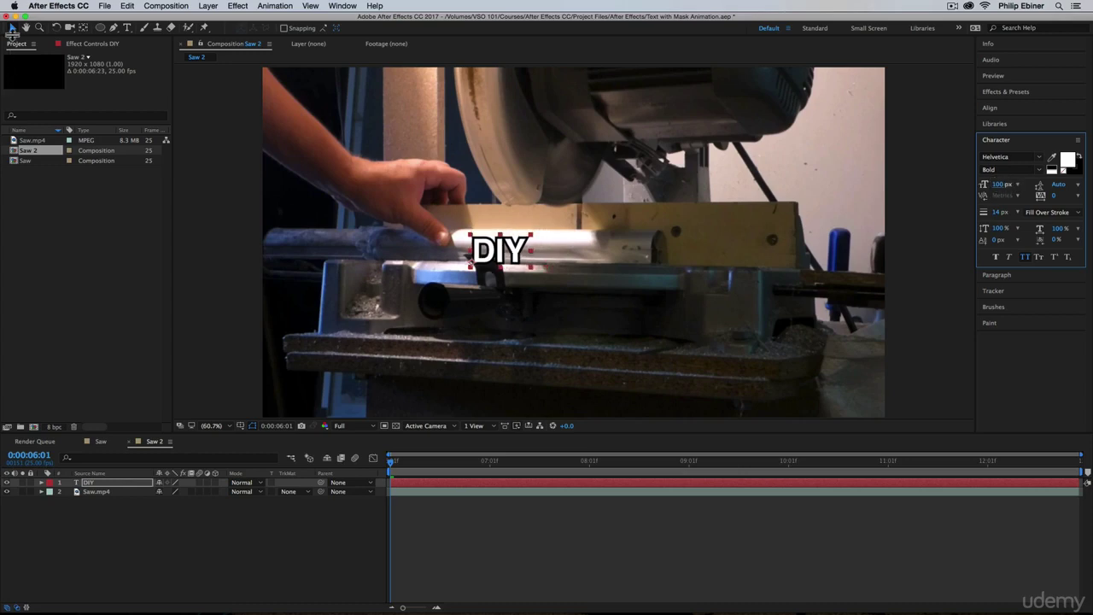
{"action": "left_click", "coordinate": [12, 30]}
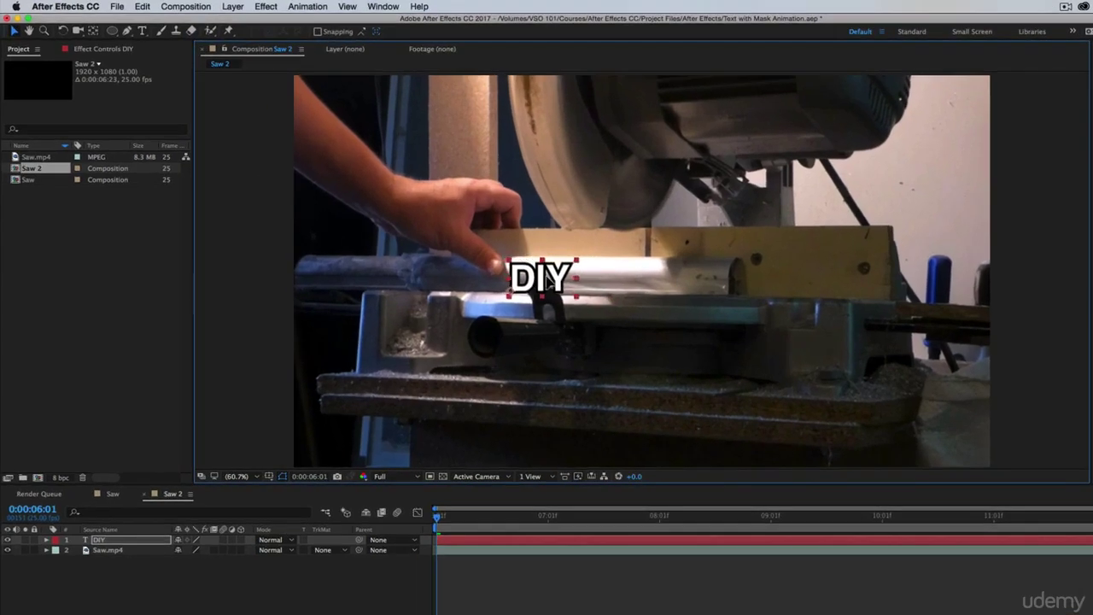
{"action": "left_click_drag", "start_coordinate": [545, 279], "coordinate": [548, 277]}
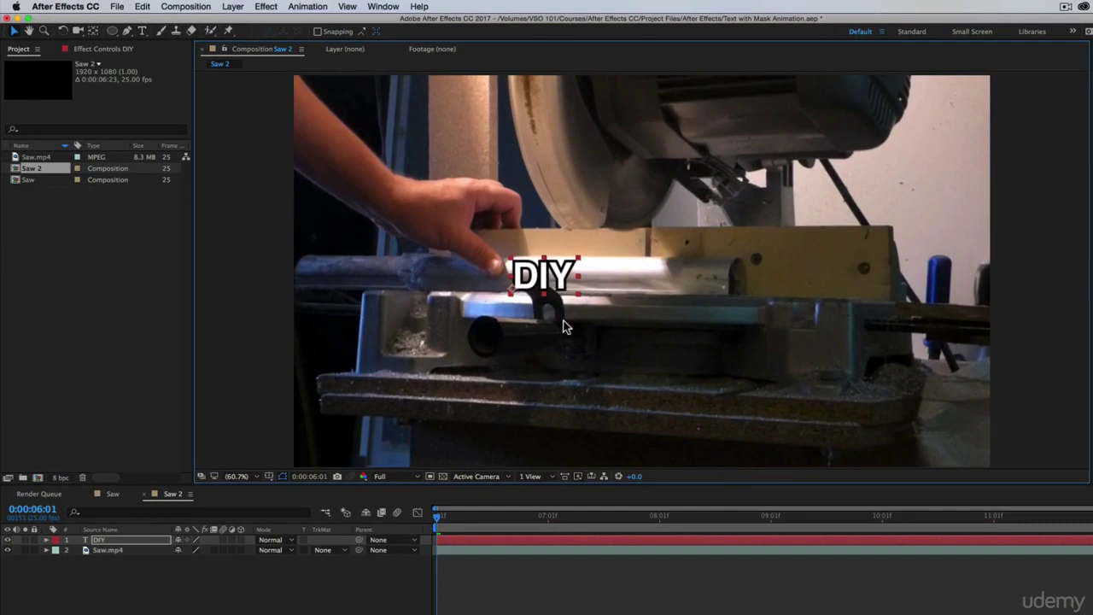
Step: Rotate the DIY text layer by 2° to match the slope of the pipe
{"action": "key", "text": "r"}
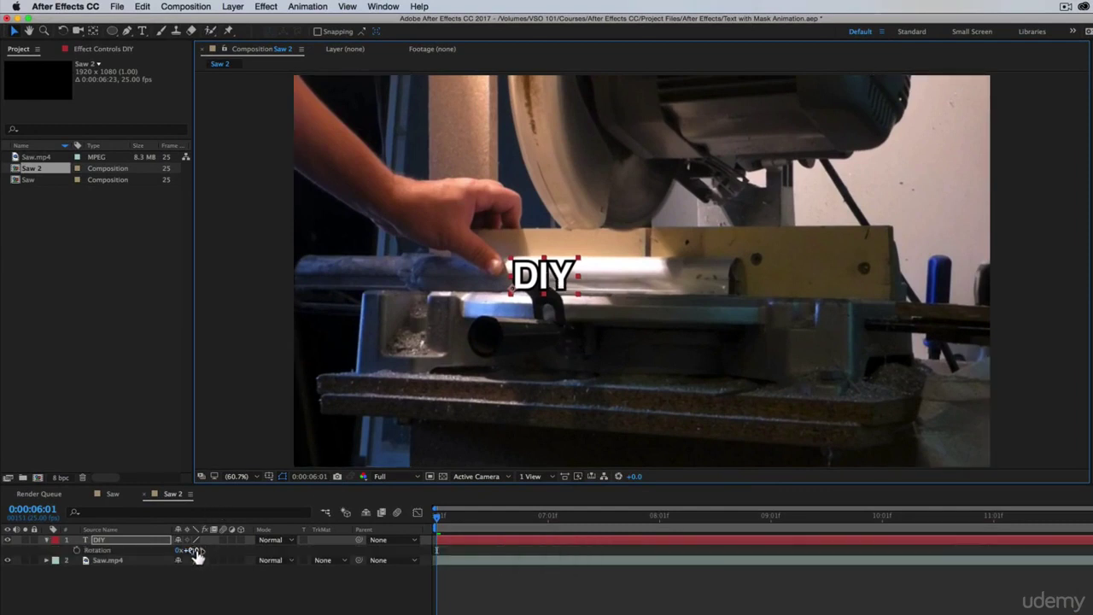
{"action": "left_click_drag", "start_coordinate": [199, 550], "coordinate": [196, 552]}
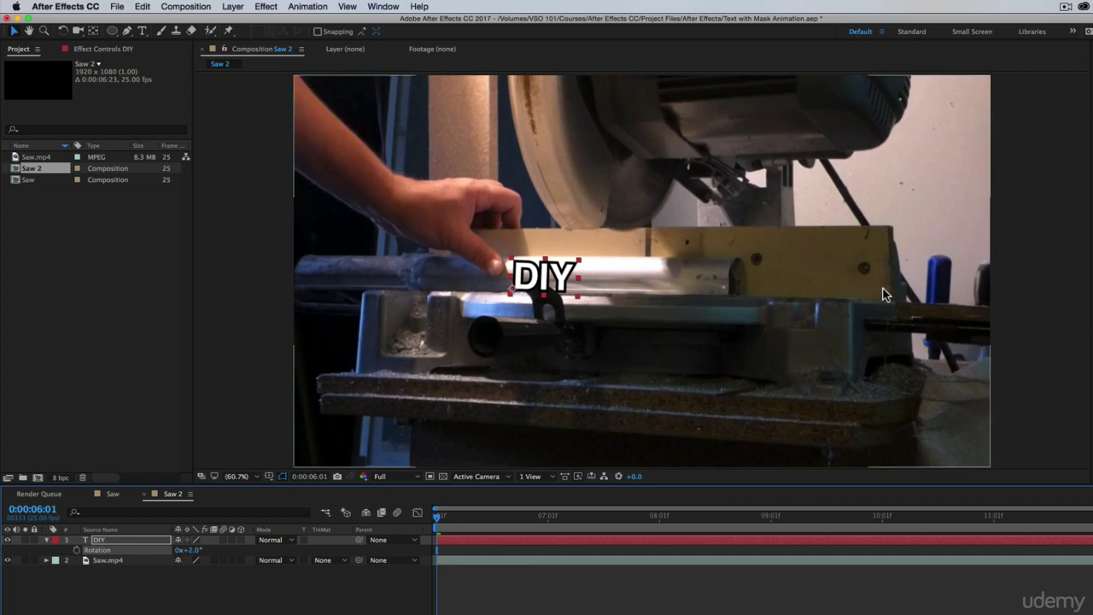
{"action": "left_click", "coordinate": [365, 611]}
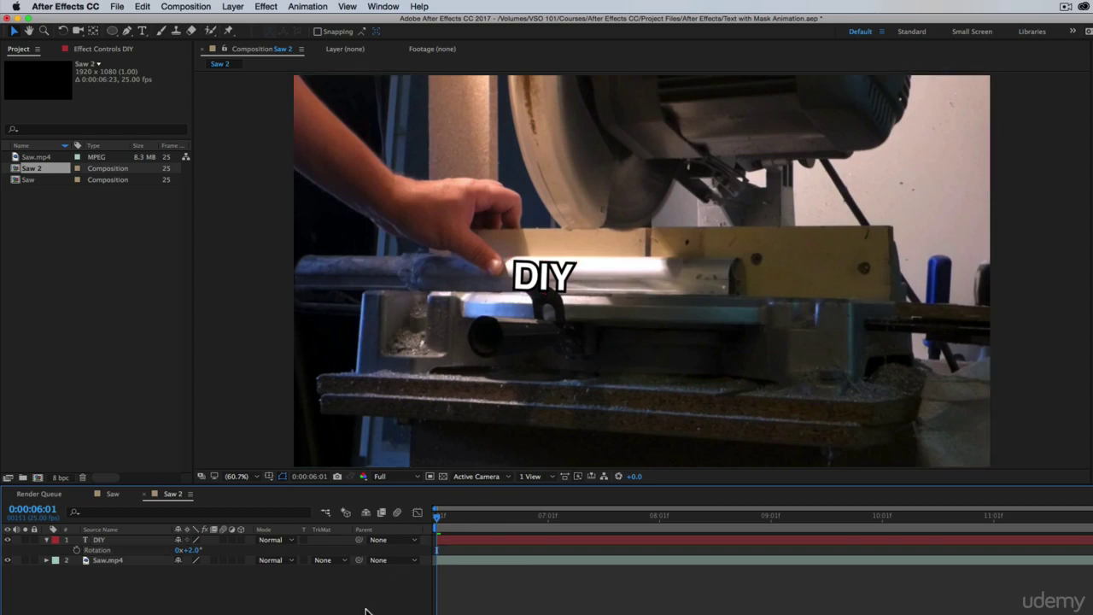
Step: Duplicate the DIY layer, place the copy to the right of the original, and change its text to VIDEO
{"action": "left_click", "coordinate": [130, 547]}
{"action": "key", "text": "super+d"}
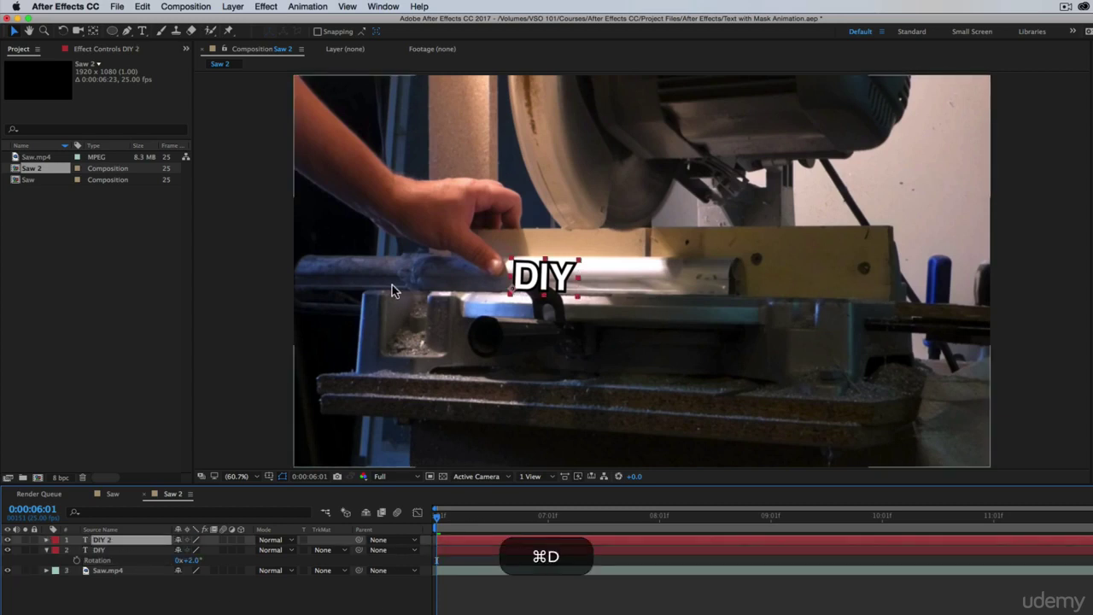
{"action": "left_click_drag", "start_coordinate": [556, 282], "coordinate": [641, 289]}
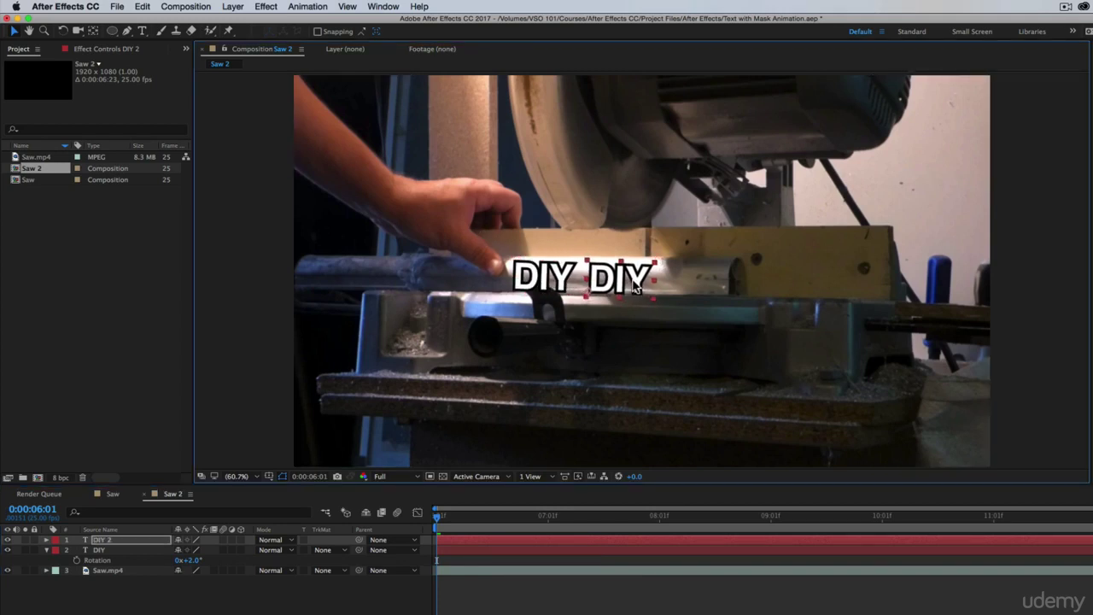
{"action": "double_click", "coordinate": [633, 280]}
{"action": "type", "text": "VIDEO"}
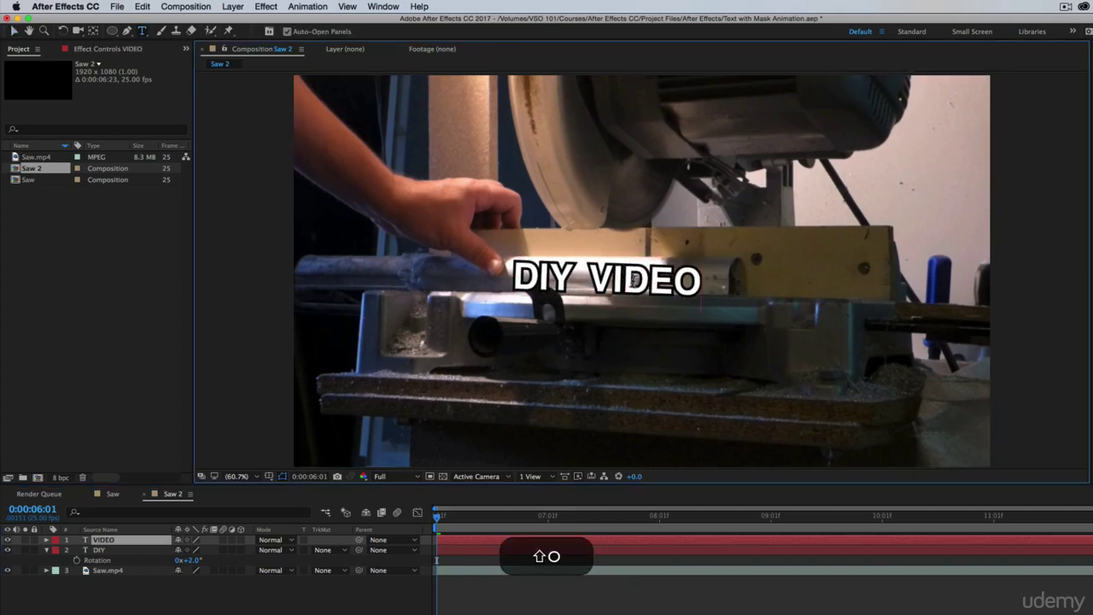
{"action": "left_click", "coordinate": [14, 31]}
Step: At 0:00:12:22, shift the VIDEO and DIY texts to the right so that DIY starts just past the saw blade's edge
{"action": "left_click_drag", "start_coordinate": [437, 516], "coordinate": [1084, 512]}
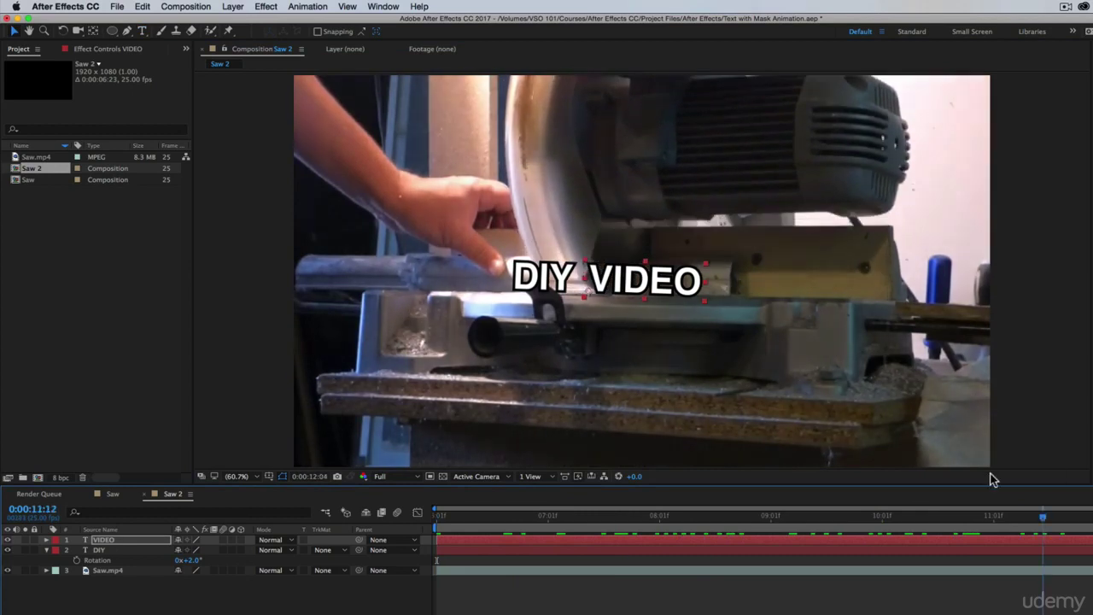
{"action": "key", "text": "space"}
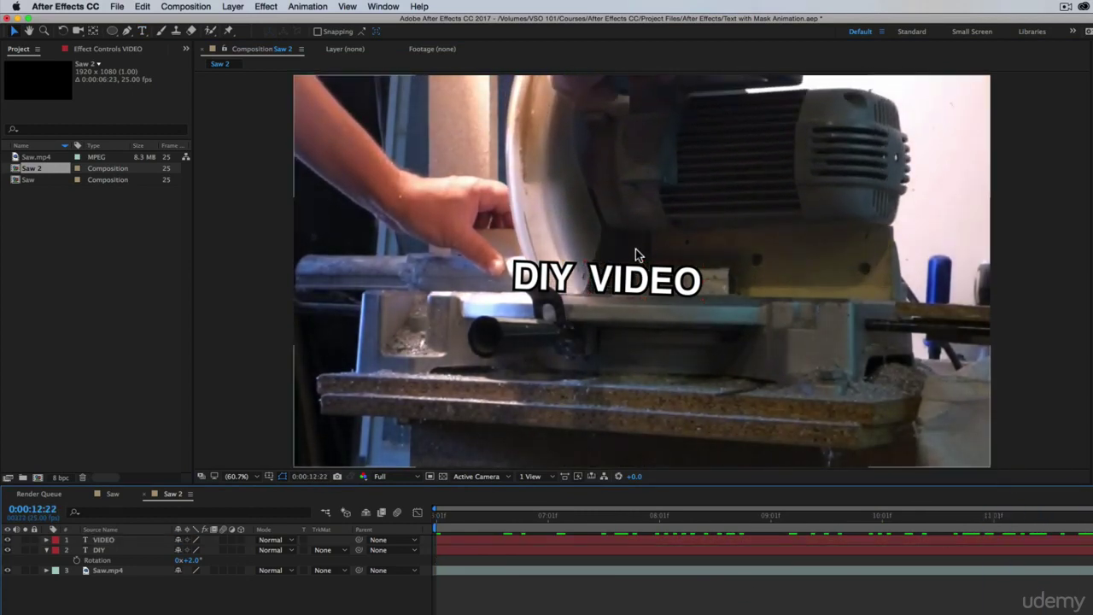
{"action": "left_click_drag", "start_coordinate": [641, 279], "coordinate": [656, 279]}
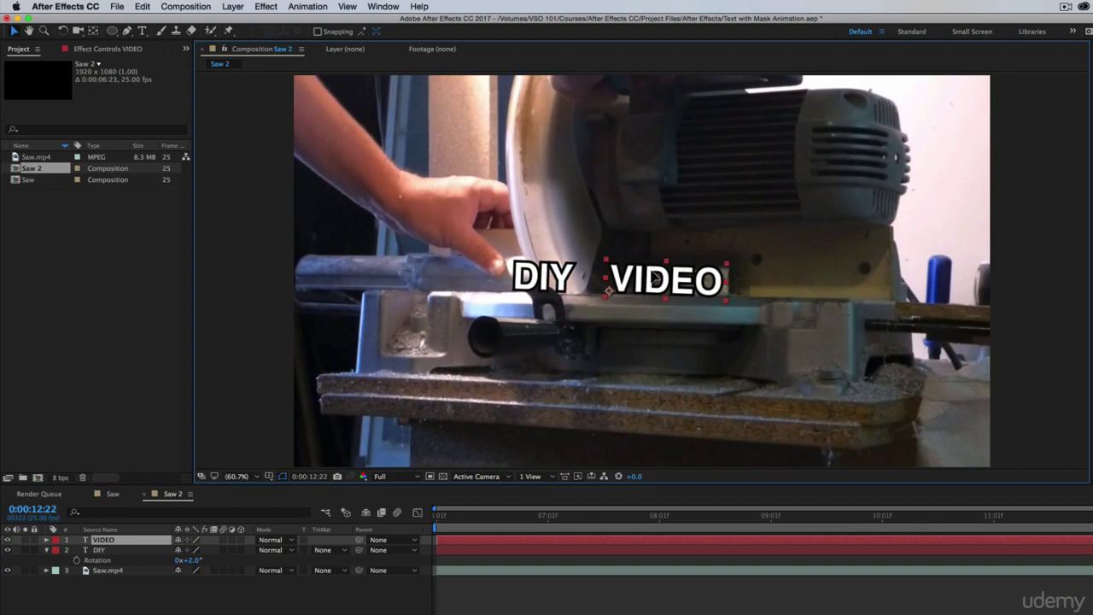
{"action": "left_click_drag", "start_coordinate": [540, 276], "coordinate": [569, 276]}
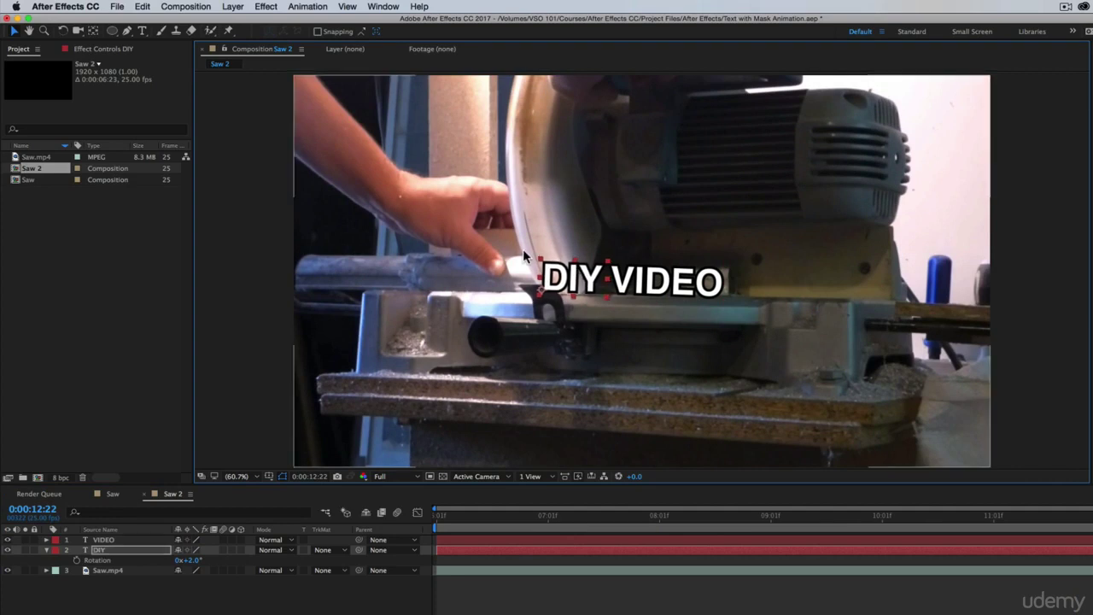
{"action": "left_click", "coordinate": [722, 599]}
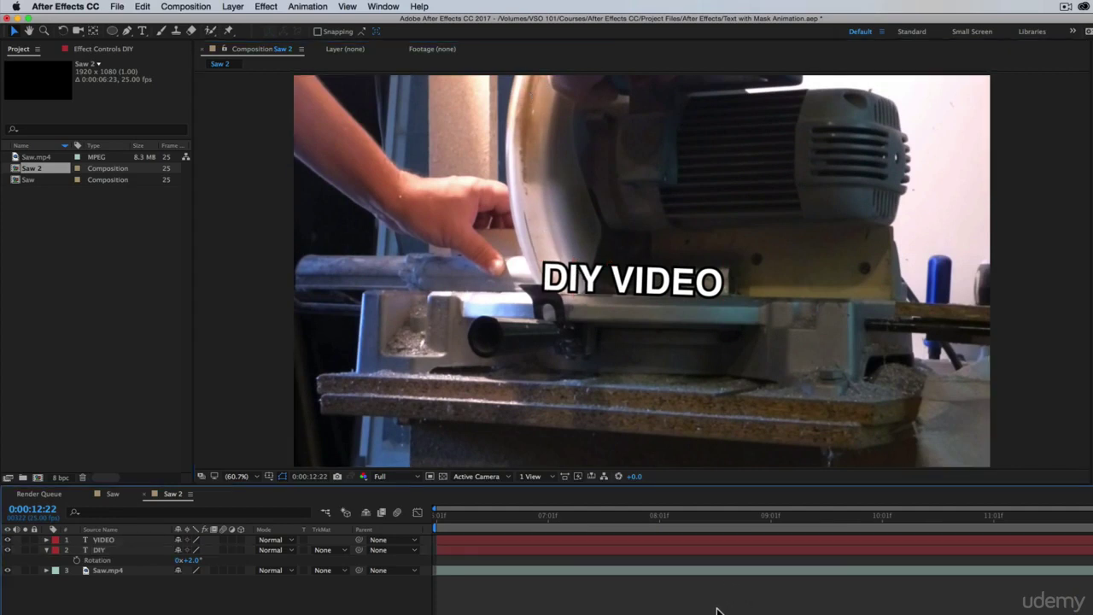
{"action": "left_click", "coordinate": [582, 278]}
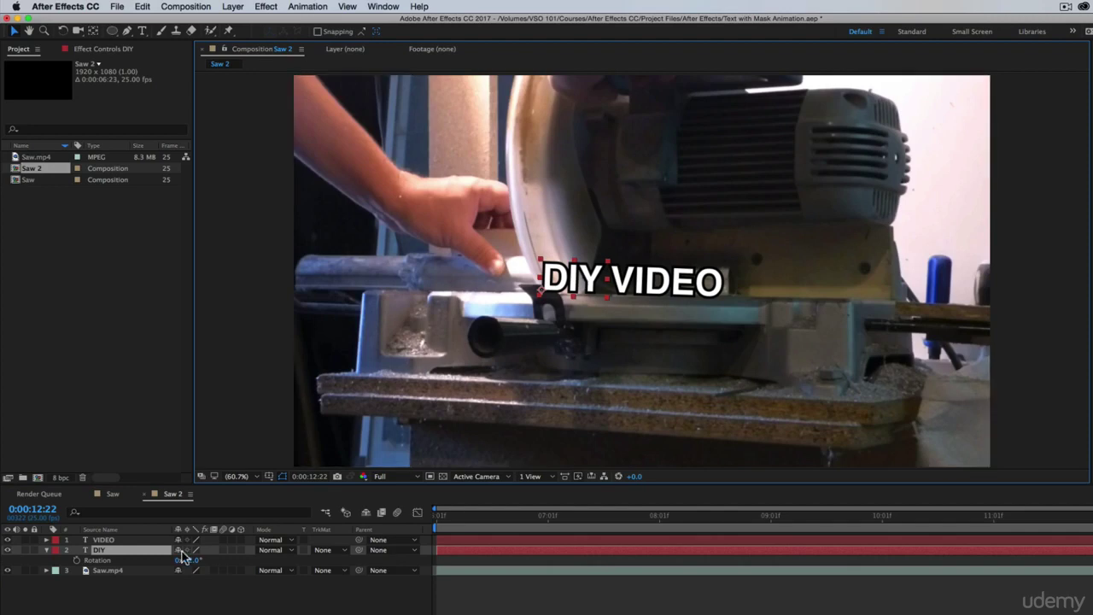
Step: Play back the saw cut, enlarge the composition view to 100%, and go to 0:00:08:08, just before the blade reaches the text
{"action": "key", "text": "F2"}
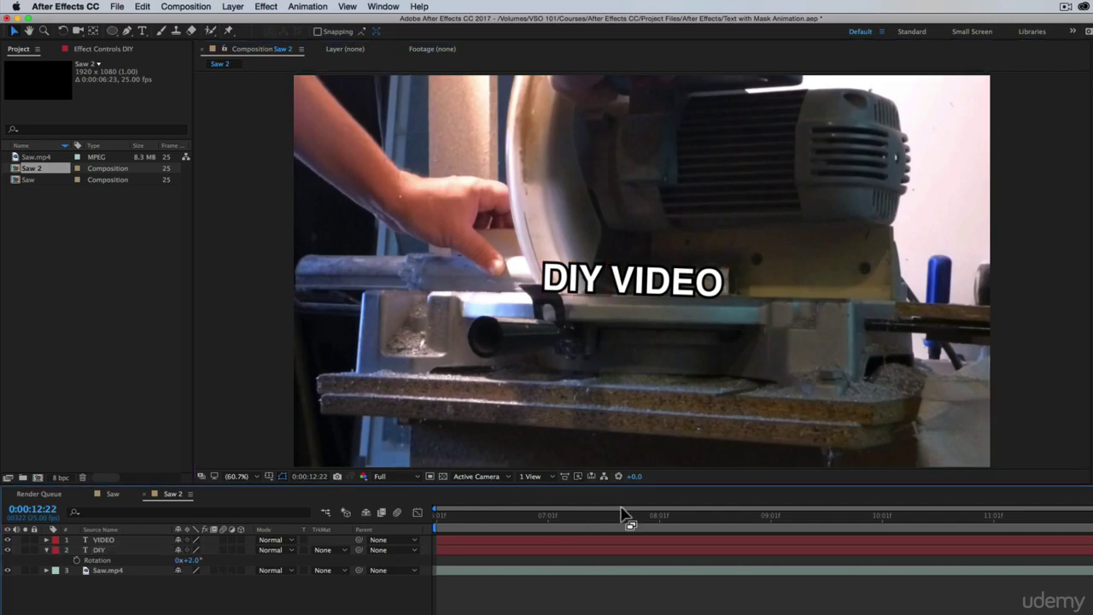
{"action": "key", "text": "space"}
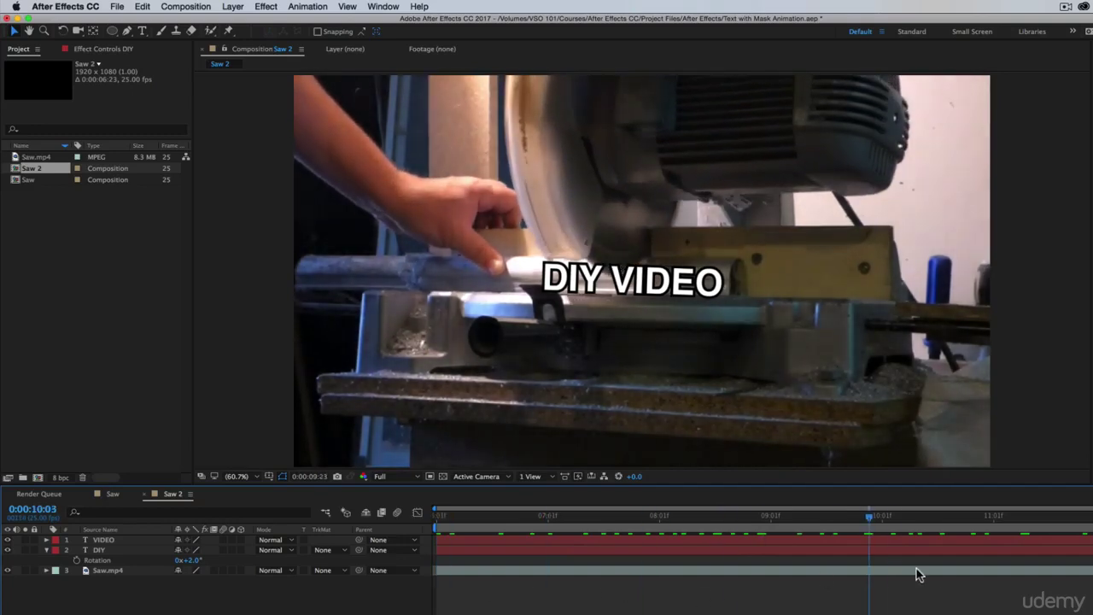
{"action": "left_click_drag", "start_coordinate": [654, 561], "coordinate": [628, 544]}
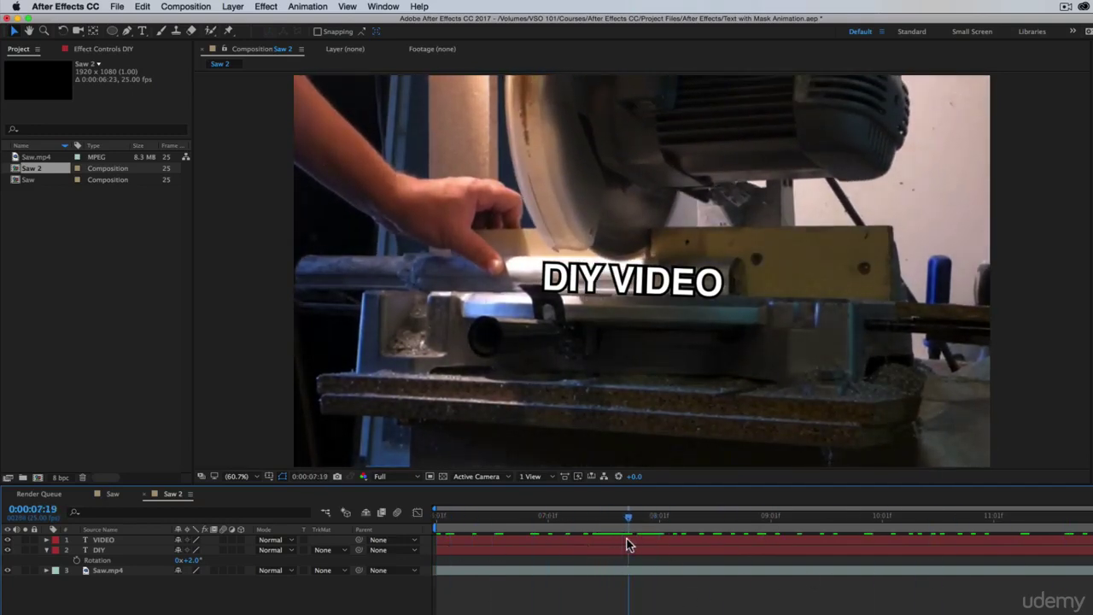
{"action": "left_click", "coordinate": [238, 476]}
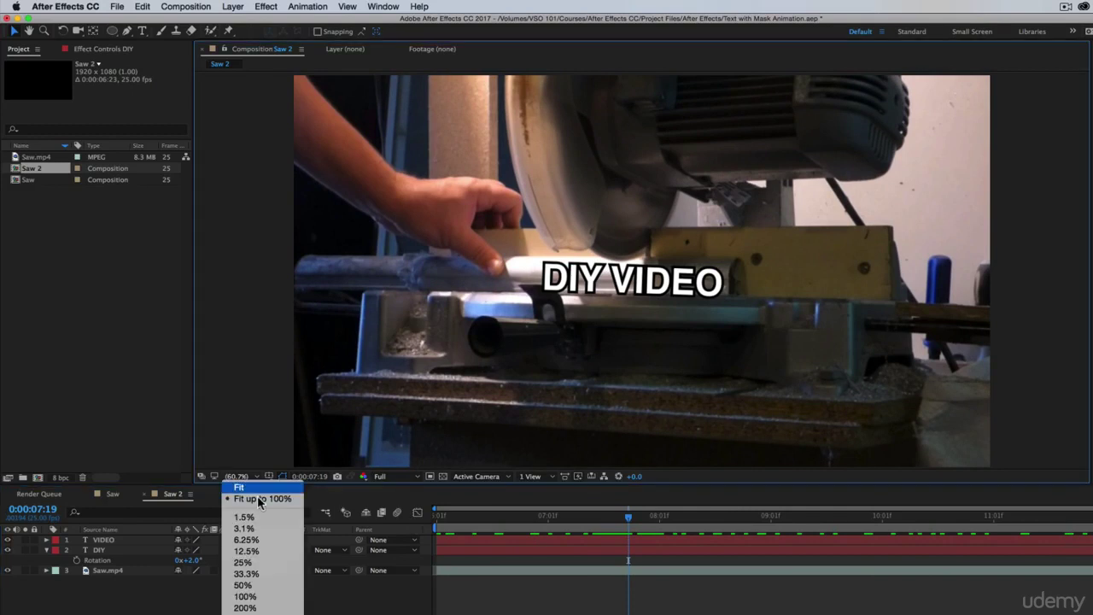
{"action": "left_click", "coordinate": [278, 596]}
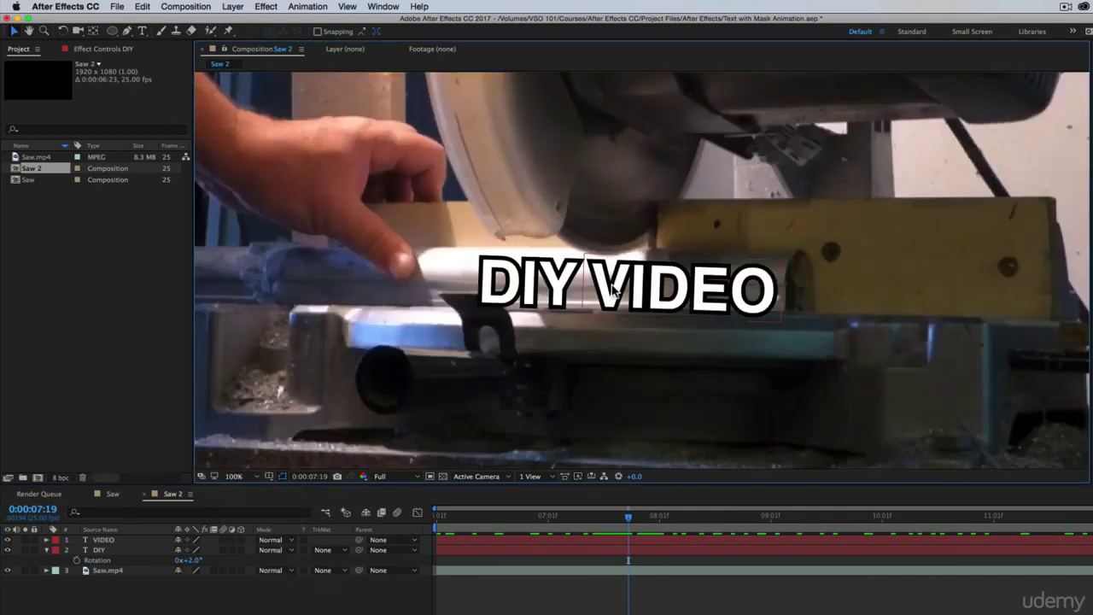
{"action": "left_click_drag", "start_coordinate": [634, 518], "coordinate": [696, 520]}
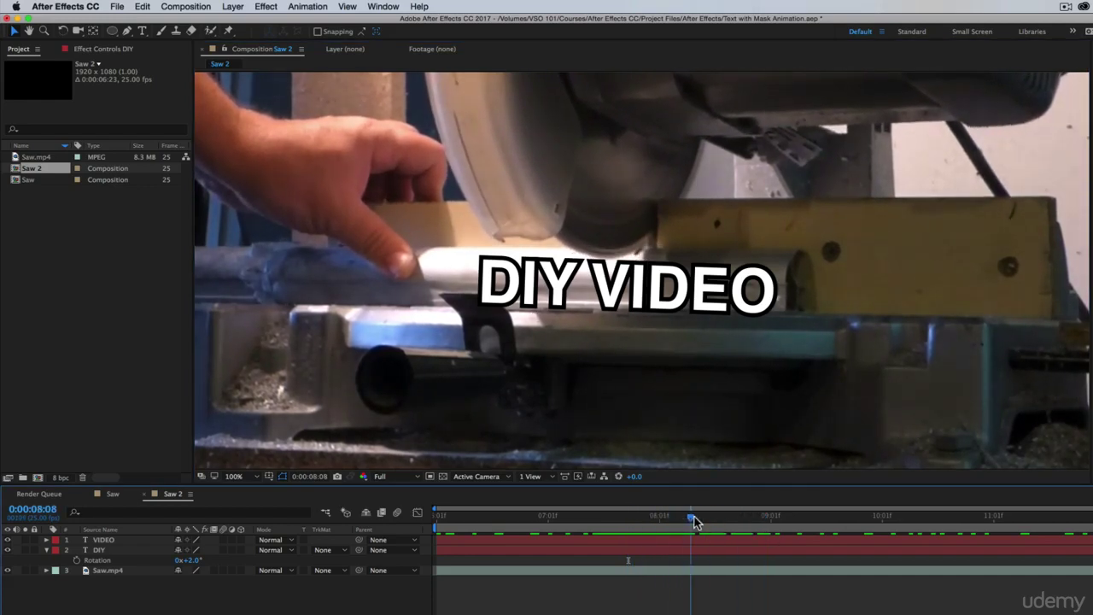
Step: On the DIY layer, draw a closed Pen tool mask over the saw guard and blade, with its lower edge following their outline
{"action": "left_click", "coordinate": [104, 551]}
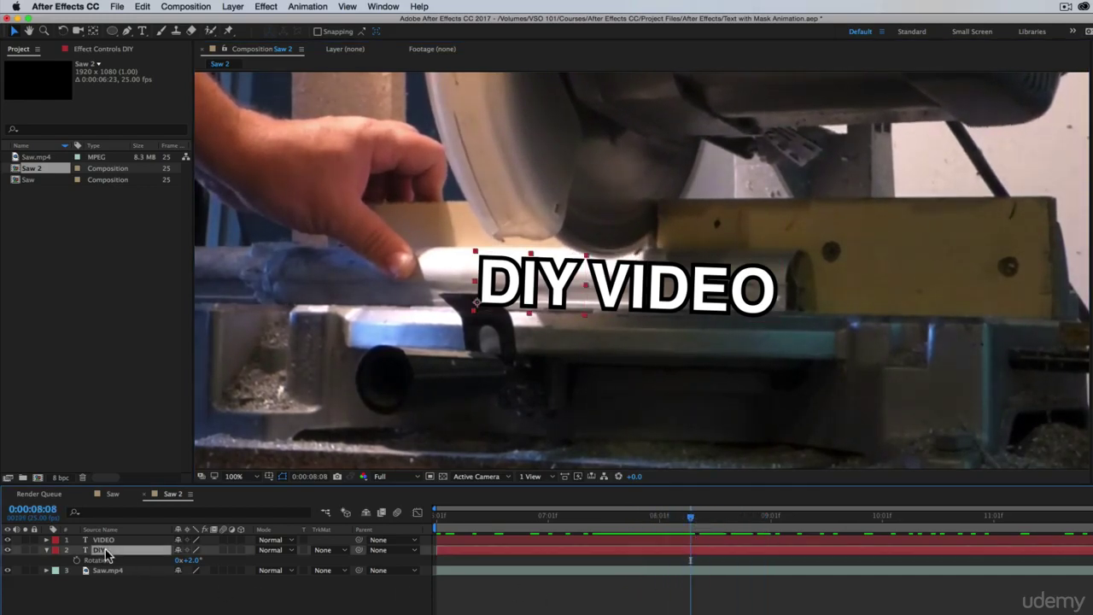
{"action": "left_click", "coordinate": [127, 32]}
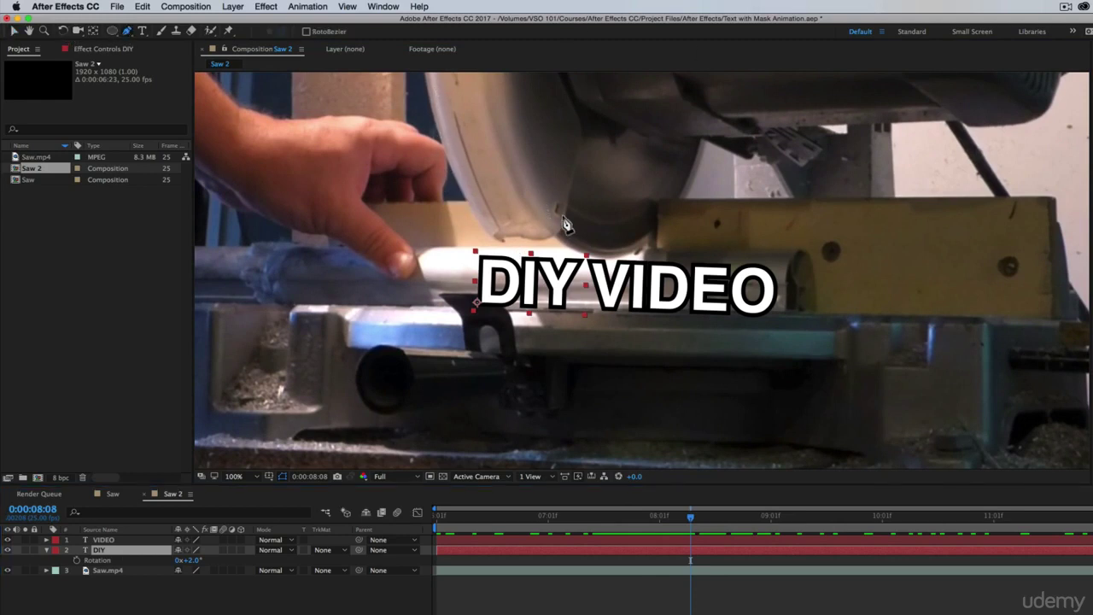
{"action": "left_click", "coordinate": [436, 122]}
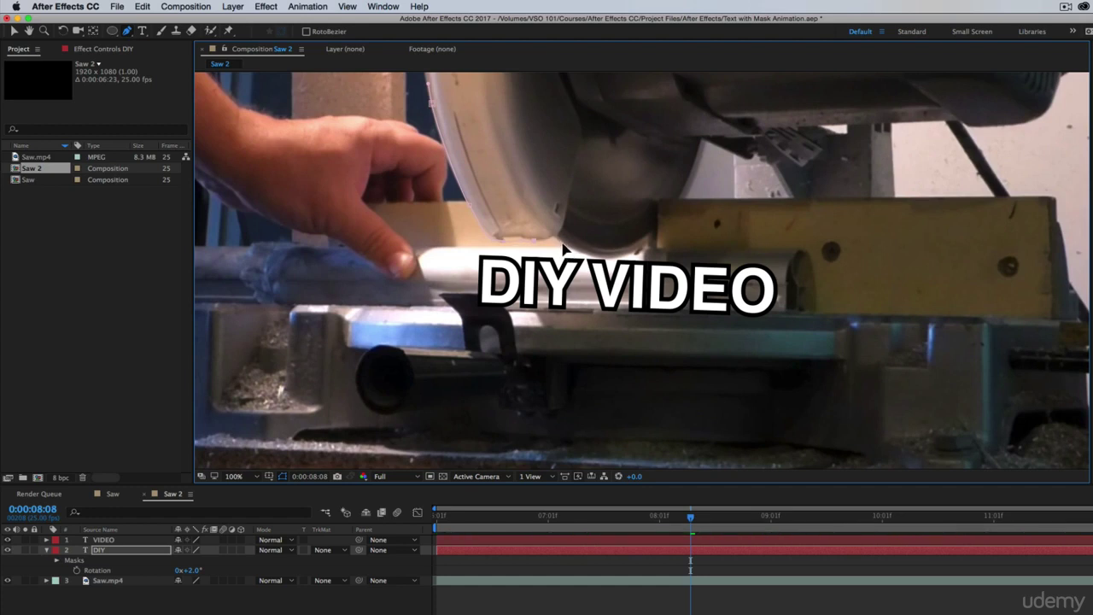
{"action": "key", "text": "super+z"}
{"action": "left_click", "coordinate": [676, 213]}
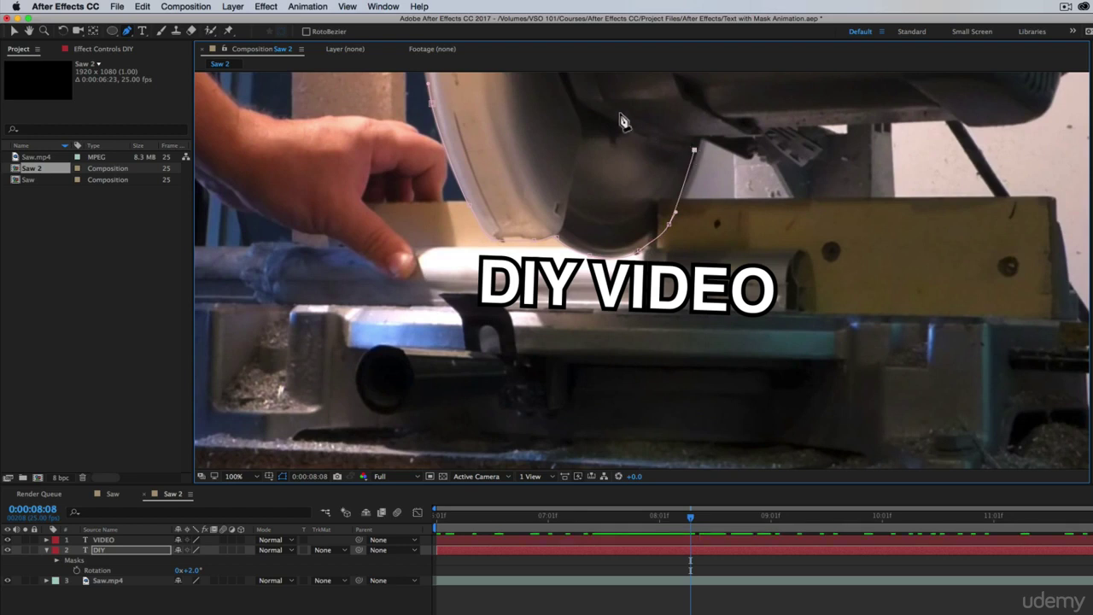
{"action": "left_click", "coordinate": [581, 94]}
{"action": "left_click", "coordinate": [444, 86]}
{"action": "left_click", "coordinate": [430, 104]}
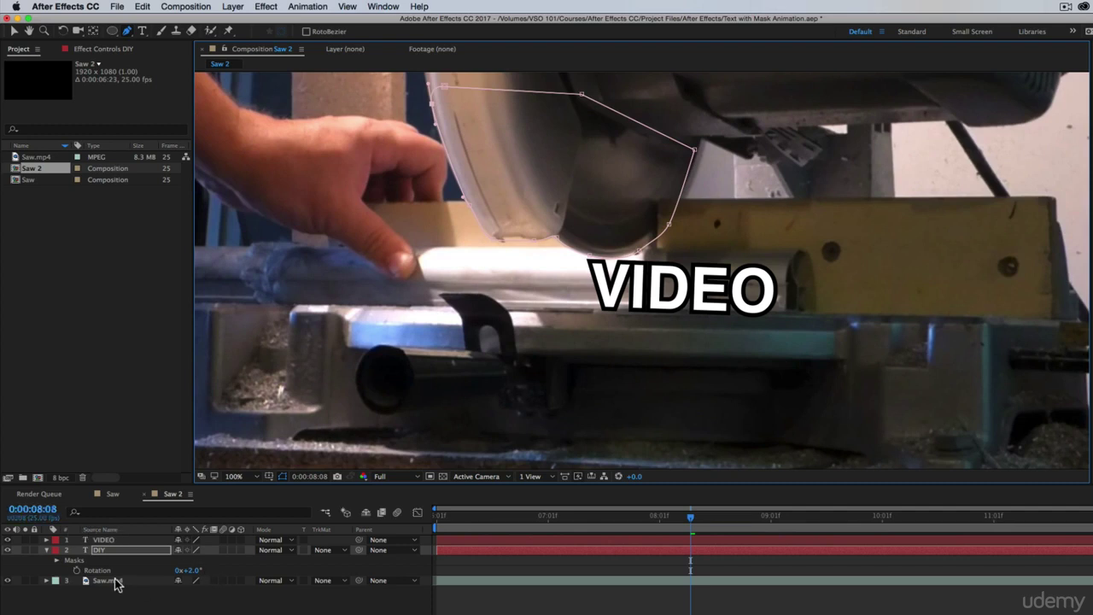
Step: Set the DIY layer's new mask to Subtract mode and deselect the layer
{"action": "left_click", "coordinate": [57, 561]}
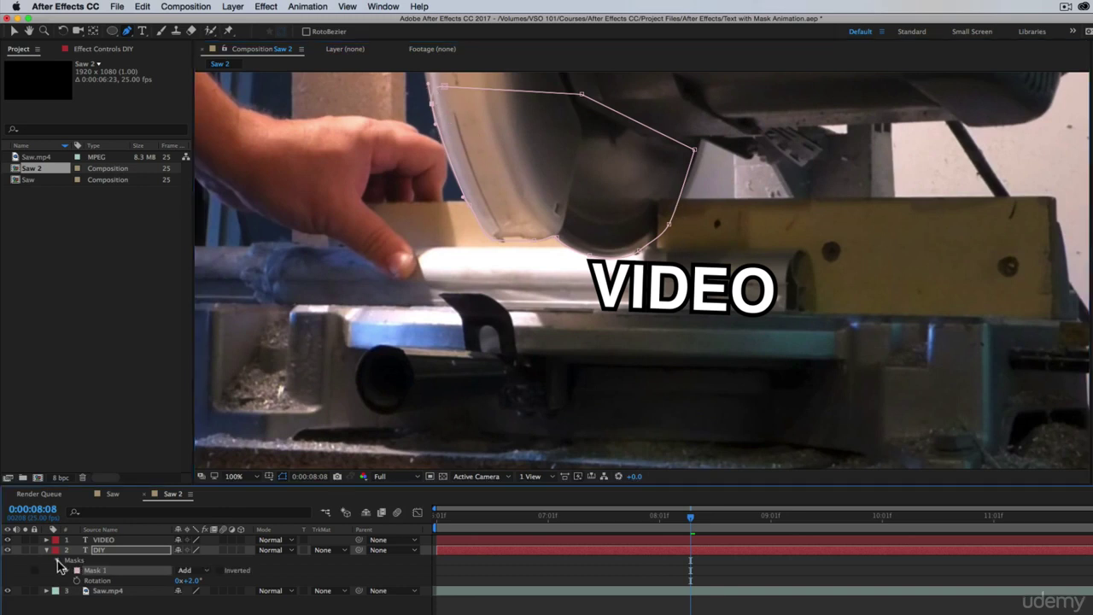
{"action": "left_click", "coordinate": [183, 571]}
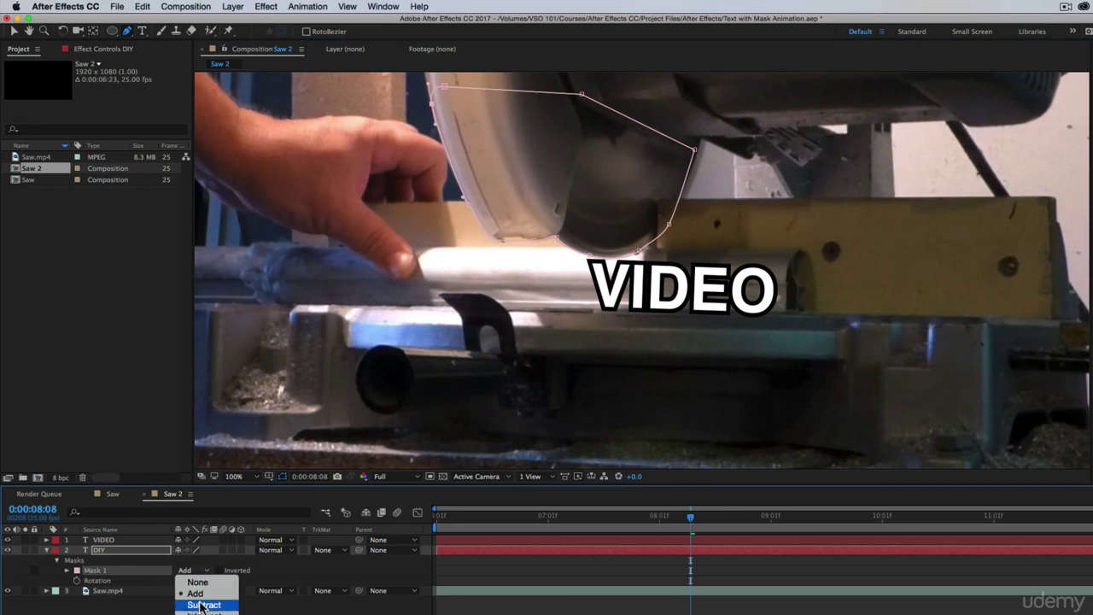
{"action": "left_click", "coordinate": [216, 604]}
{"action": "key", "text": "F2"}
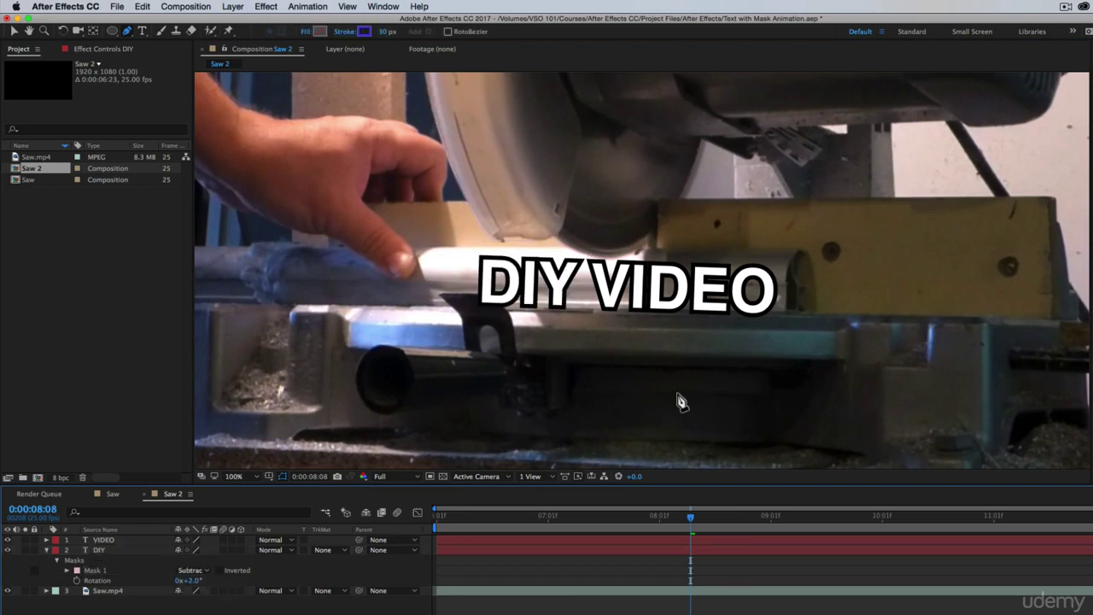
Step: Set the Mask Feather of the DIY layer's mask to 5 pixels
{"action": "left_click", "coordinate": [93, 570]}
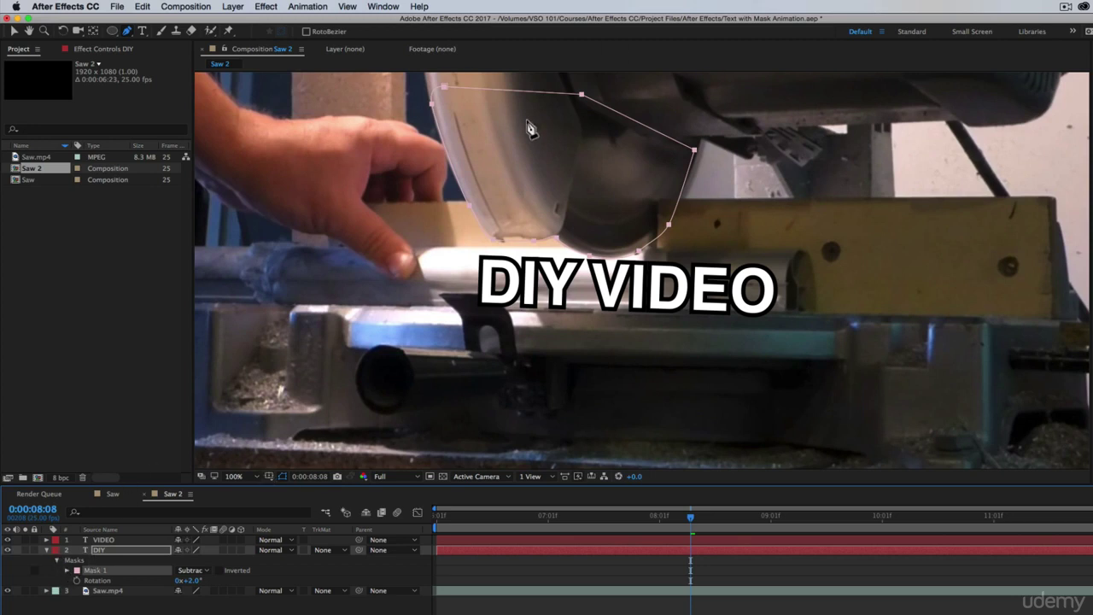
{"action": "left_click", "coordinate": [67, 571]}
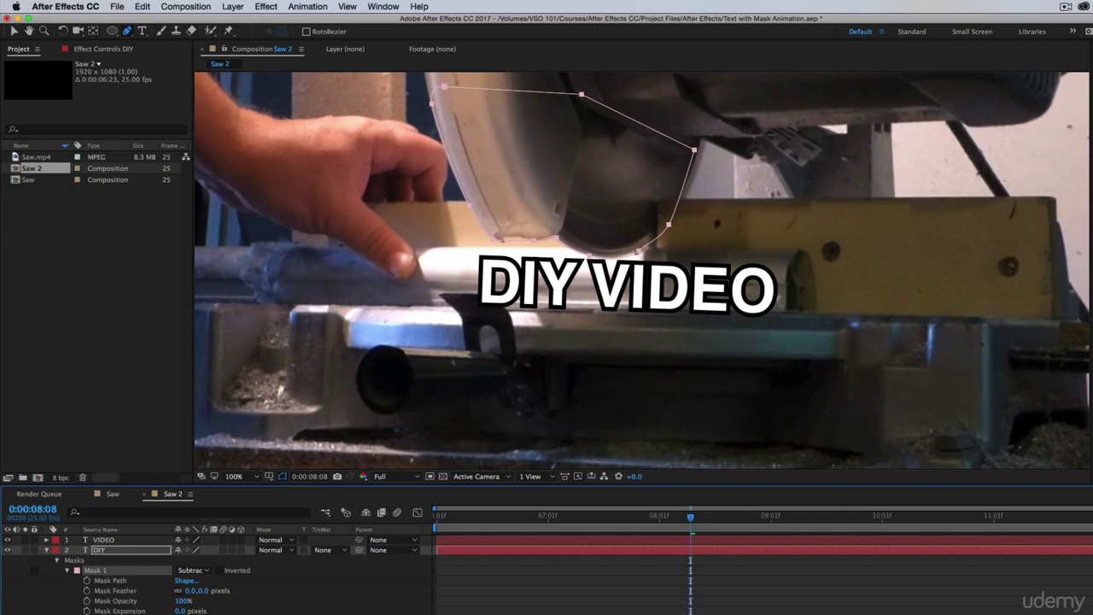
{"action": "left_click", "coordinate": [192, 589]}
{"action": "type", "text": "5"}
{"action": "key", "text": "Return"}
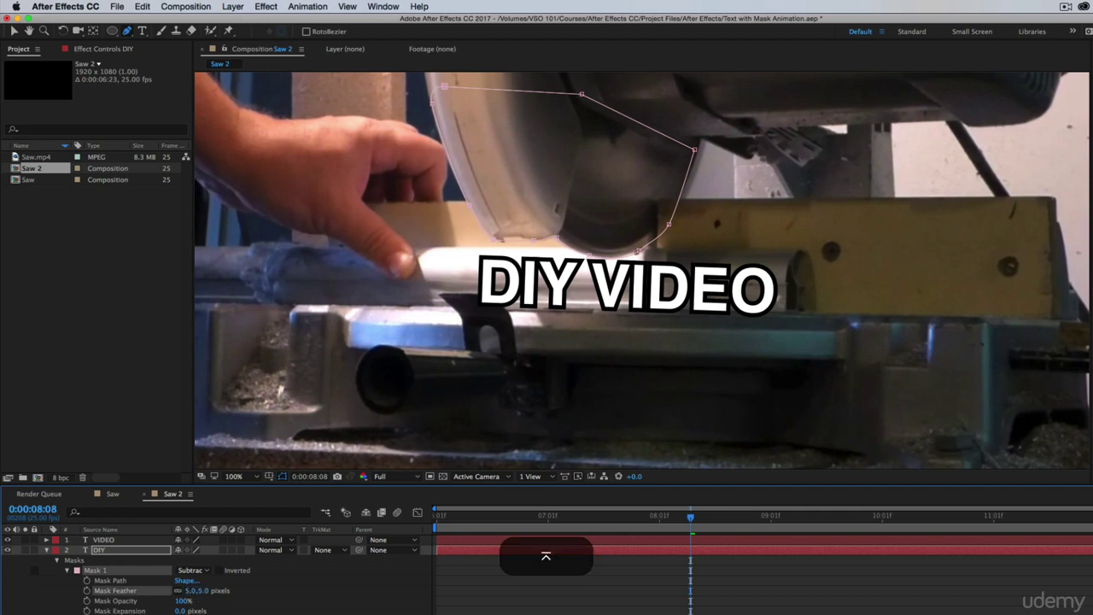
{"action": "left_click", "coordinate": [453, 559]}
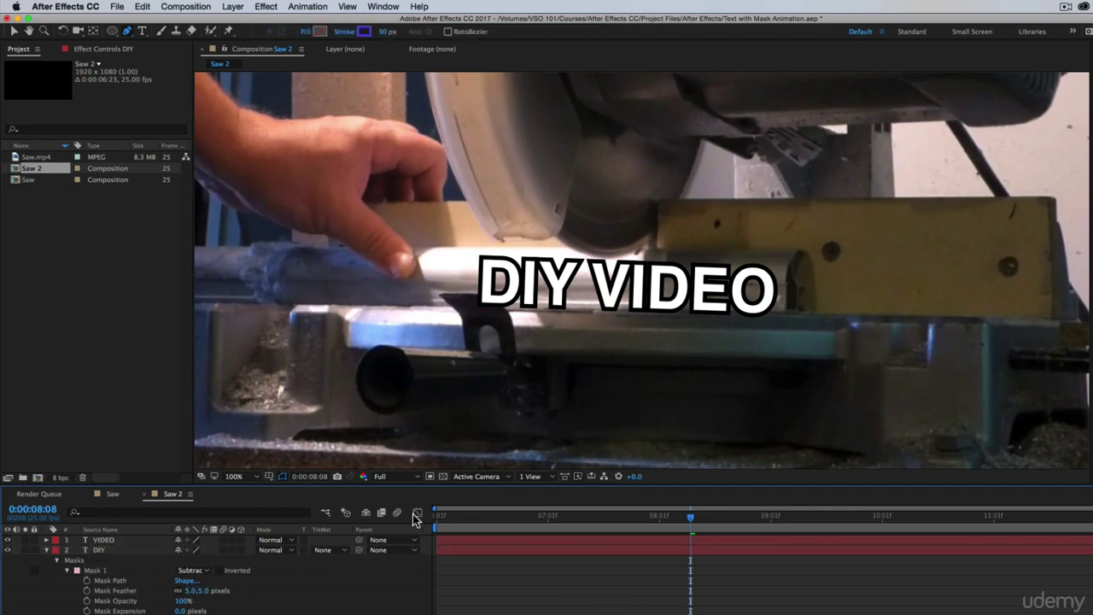
Step: Start keyframing the DIY layer's Mask Path at 0:00:08:08, and shift the whole mask slightly to follow the blade at 0:00:09:01
{"action": "left_click", "coordinate": [100, 573]}
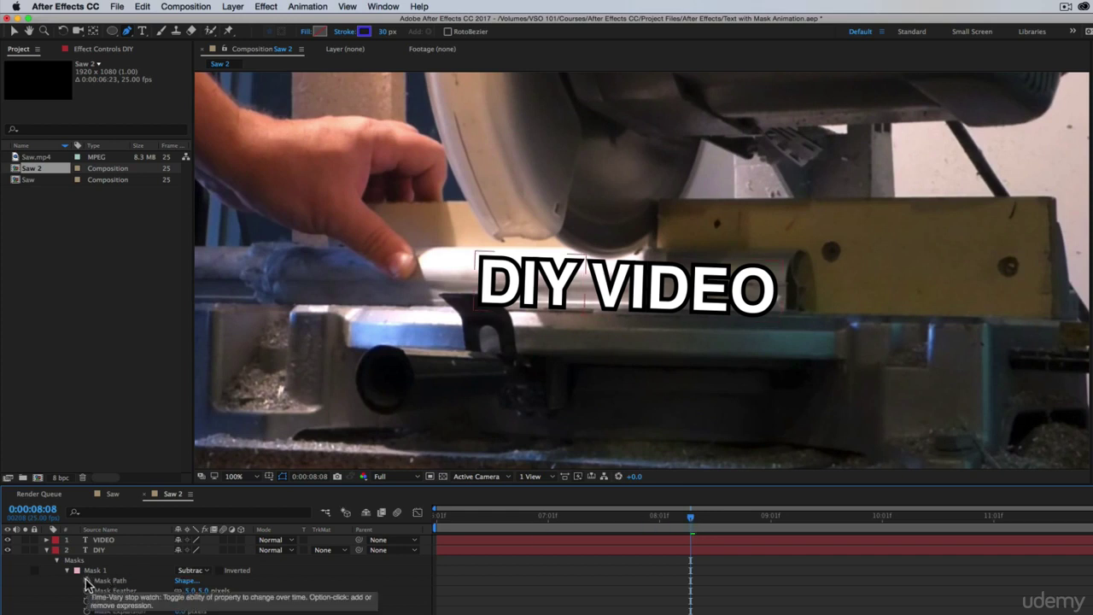
{"action": "left_click", "coordinate": [86, 581]}
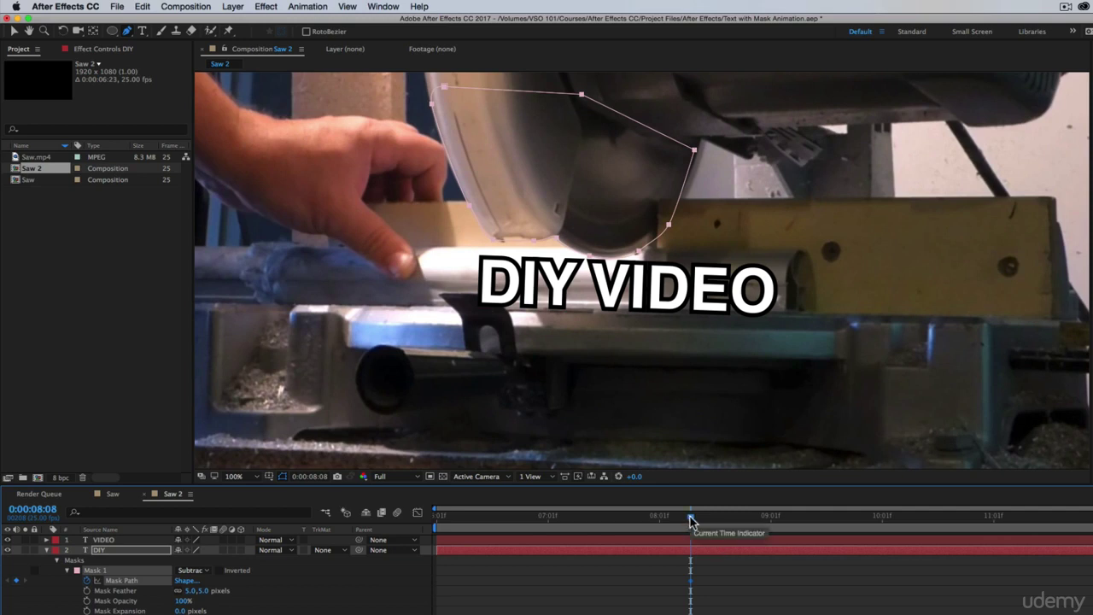
{"action": "key", "text": "super+Right"}
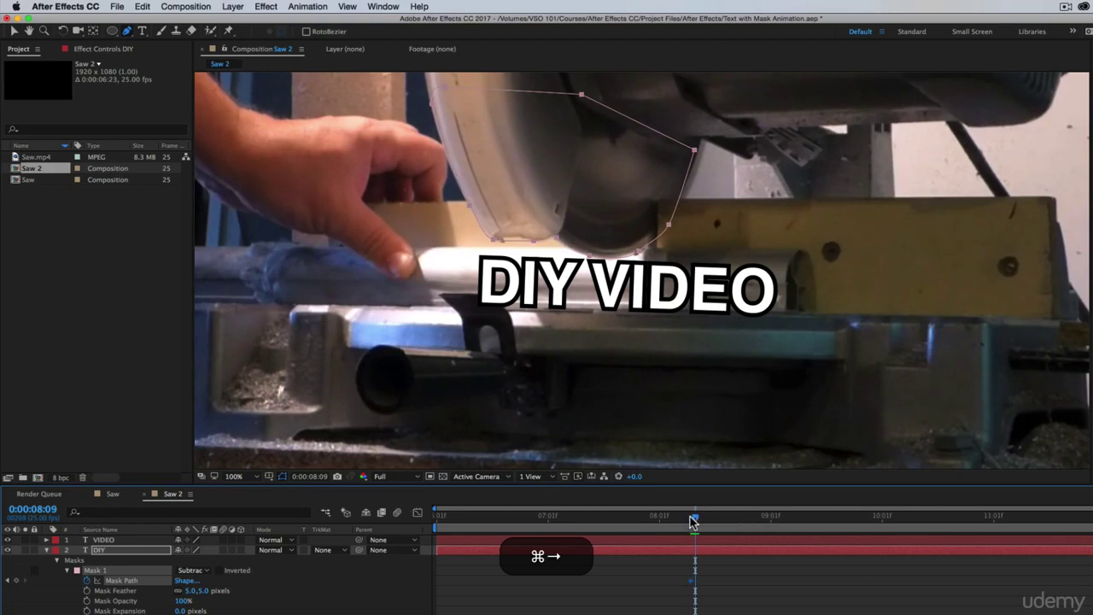
{"action": "key", "text": "super+Right"}
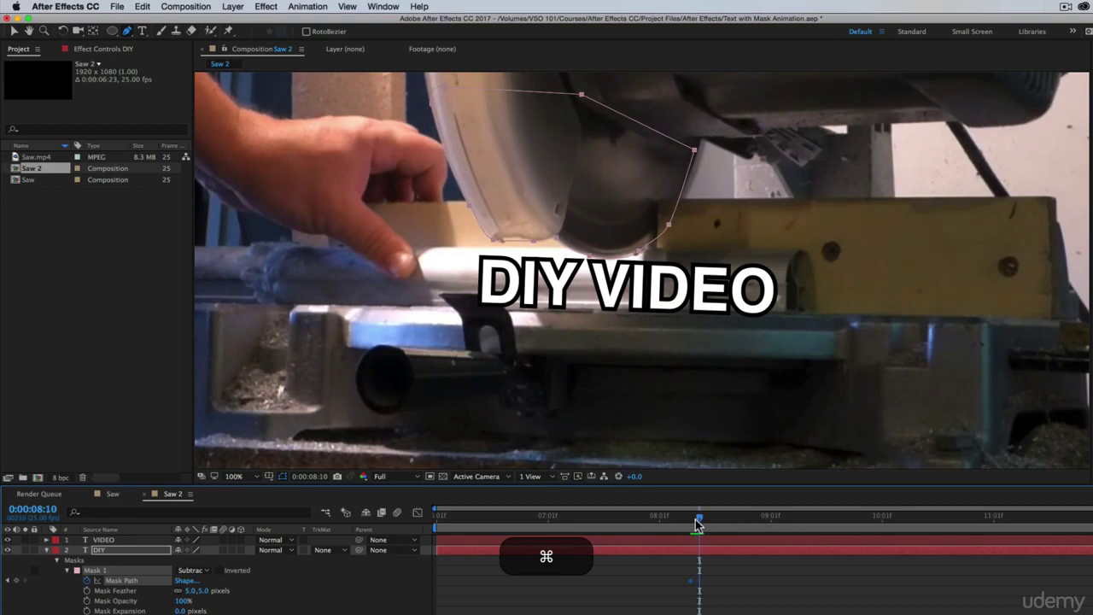
{"action": "left_click_drag", "start_coordinate": [700, 521], "coordinate": [772, 522]}
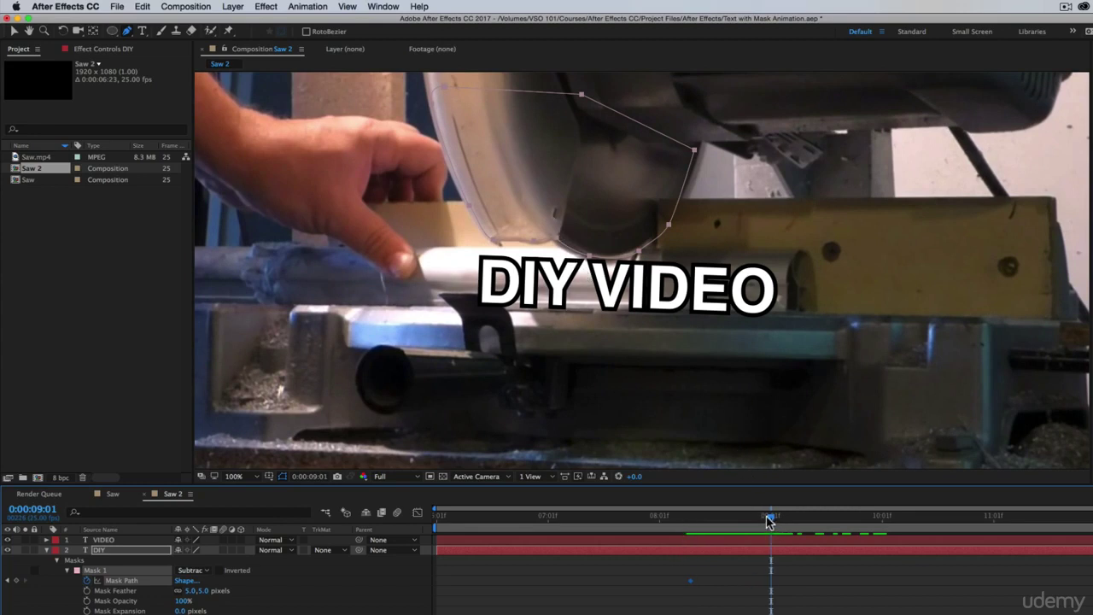
{"action": "mouse_move", "coordinate": [768, 520]}
{"action": "left_mouse_down"}
{"action": "mouse_move", "coordinate": [688, 526]}
{"action": "mouse_move", "coordinate": [771, 531]}
{"action": "left_mouse_up"}
{"action": "left_click", "coordinate": [14, 31]}
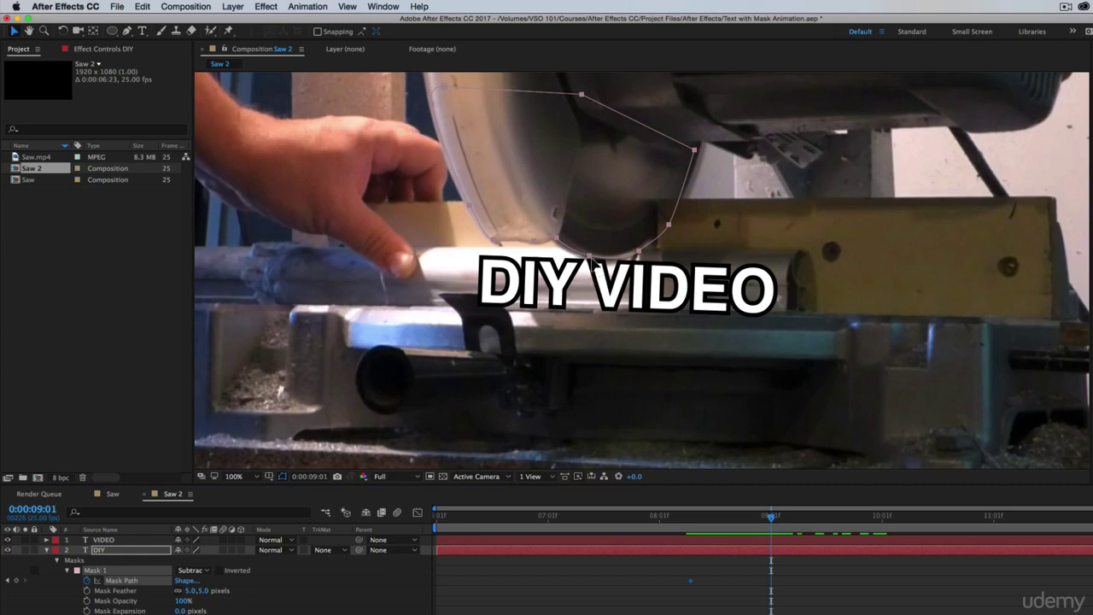
{"action": "left_click_drag", "start_coordinate": [595, 265], "coordinate": [589, 266]}
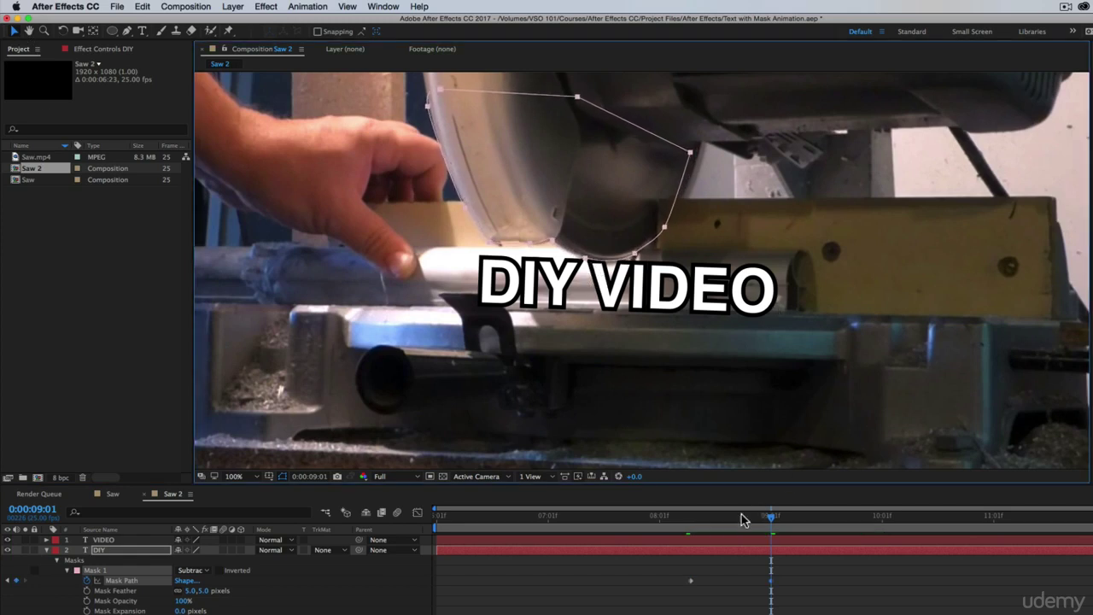
Step: At 0:00:10:01, move the whole mask down so that its lower edge follows the descending blade
{"action": "left_click_drag", "start_coordinate": [769, 517], "coordinate": [882, 523]}
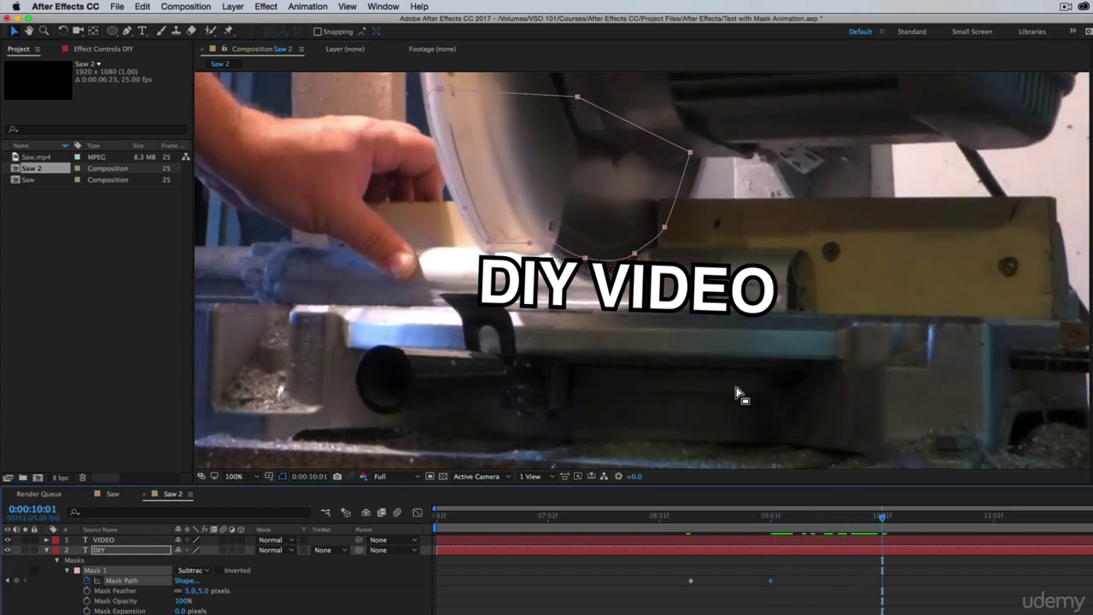
{"action": "left_click_drag", "start_coordinate": [588, 261], "coordinate": [589, 273]}
{"action": "left_click", "coordinate": [865, 587]}
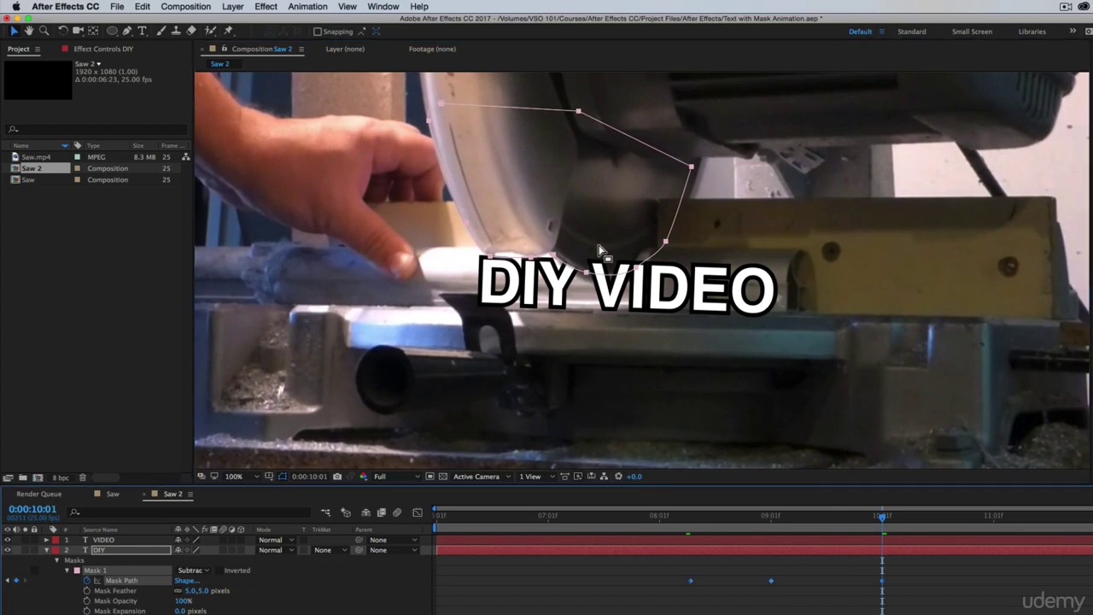
Step: Zoom the composition to 200% and adjust the mask's lower points and curve handles to fit the blade and guard at 0:00:10:01
{"action": "left_click", "coordinate": [255, 477]}
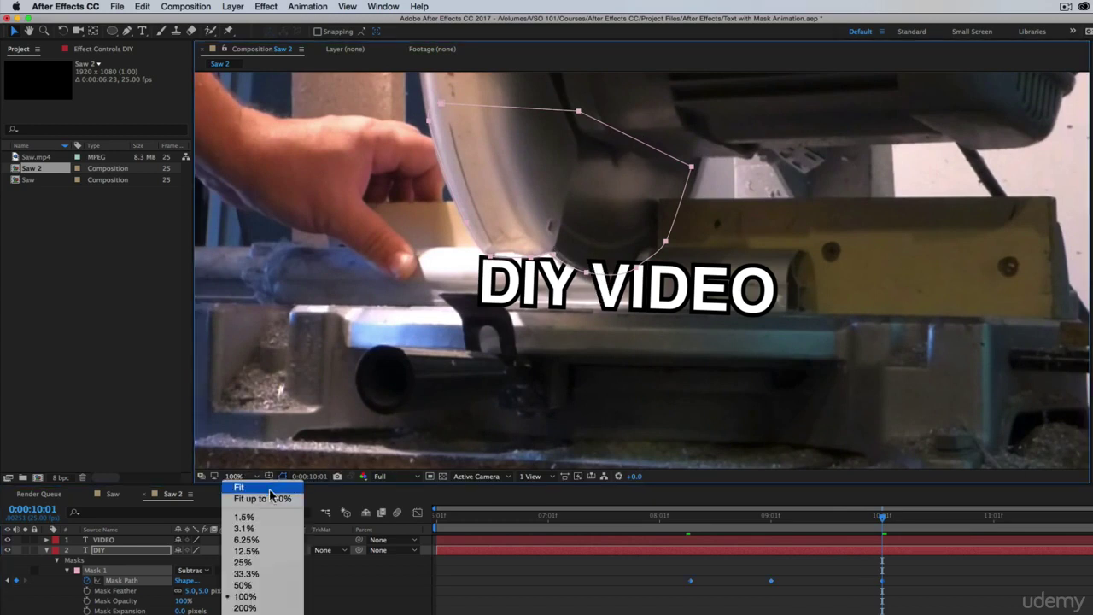
{"action": "left_click", "coordinate": [245, 607]}
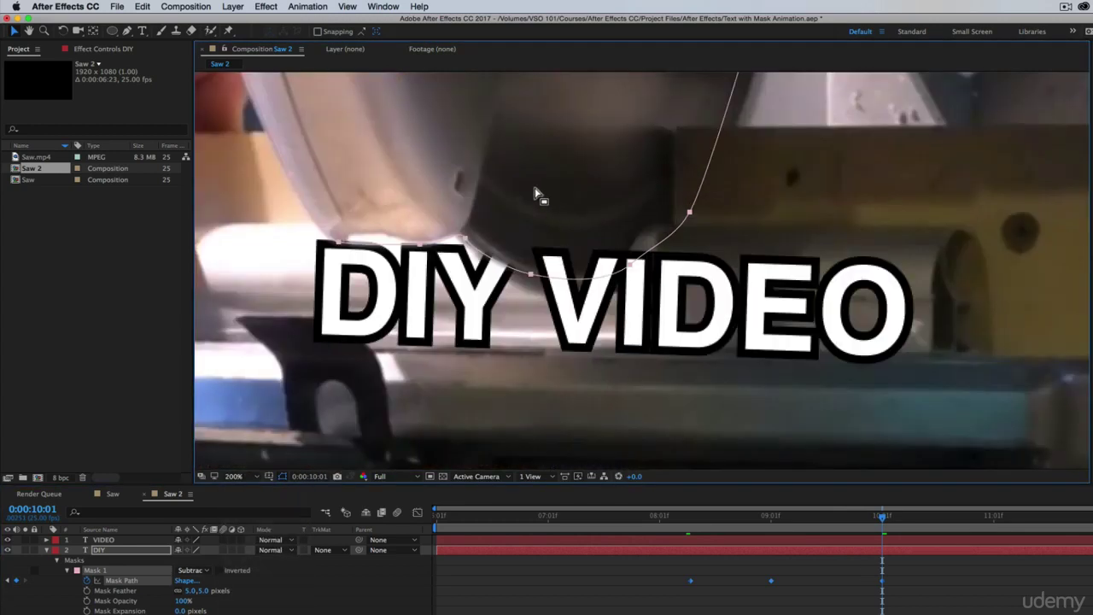
{"action": "scroll", "coordinate": [534, 187], "scroll_direction": "left", "scroll_amount": 2}
{"action": "scroll", "coordinate": [534, 187], "scroll_direction": "up", "scroll_amount": 1}
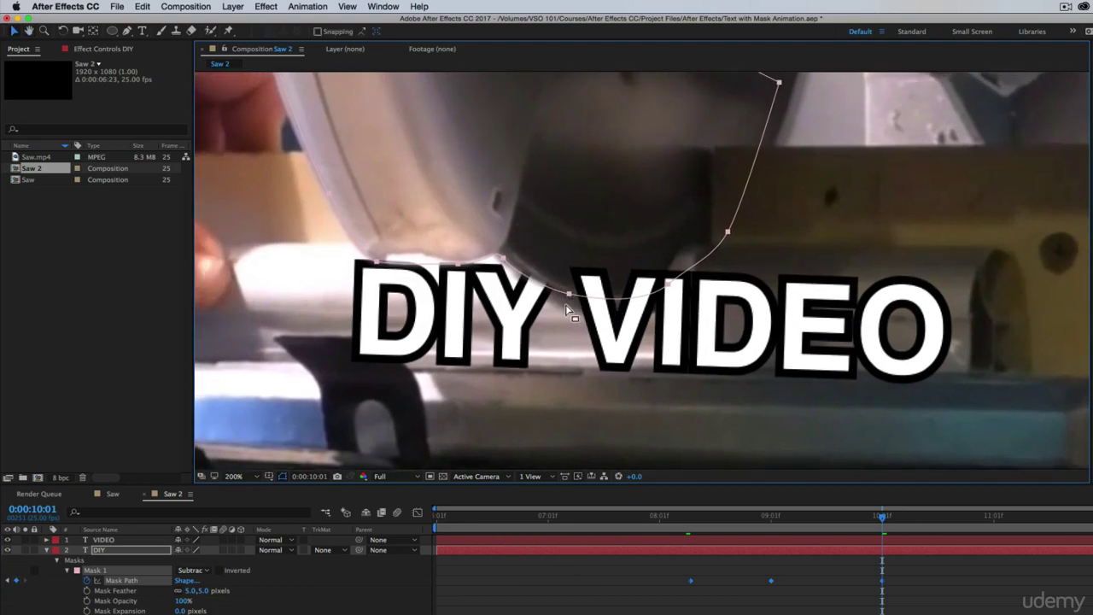
{"action": "left_click", "coordinate": [75, 564]}
{"action": "left_click_drag", "start_coordinate": [573, 293], "coordinate": [574, 308]}
{"action": "left_click_drag", "start_coordinate": [715, 256], "coordinate": [596, 313]}
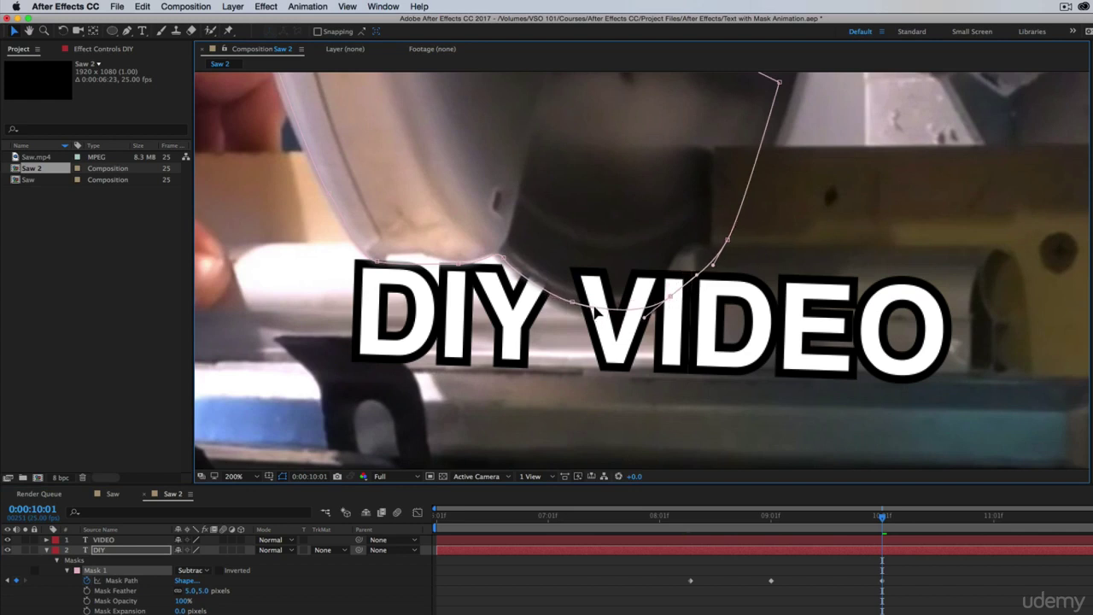
{"action": "left_click", "coordinate": [456, 266]}
{"action": "left_click_drag", "start_coordinate": [433, 269], "coordinate": [372, 262]}
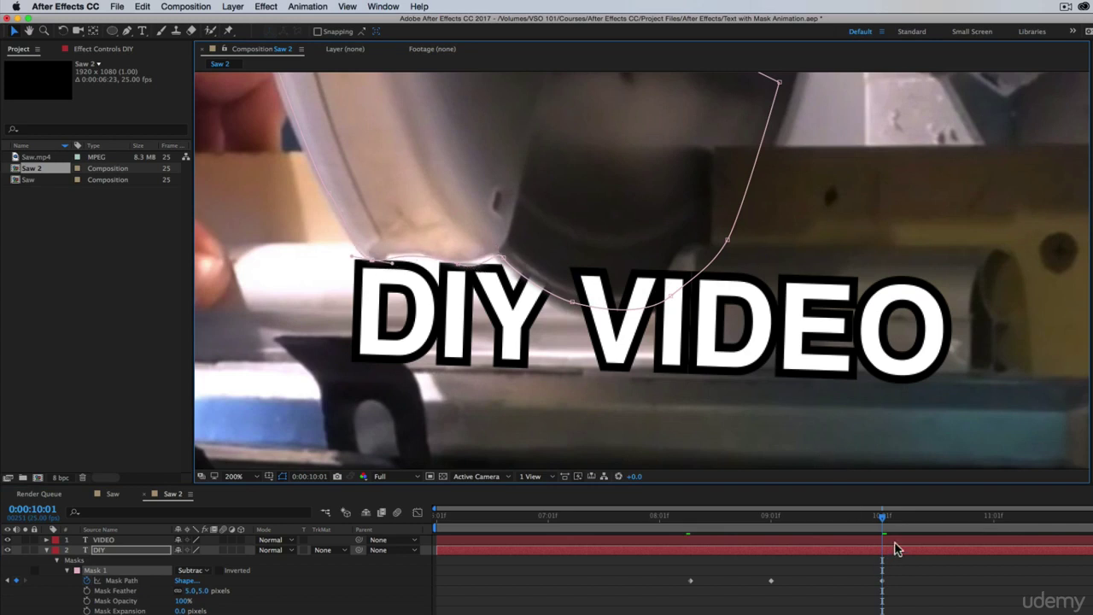
Step: At 0:00:11:01, move the whole mask down with the blade and reshape the points along its lower edge to match
{"action": "left_click_drag", "start_coordinate": [884, 525], "coordinate": [997, 527]}
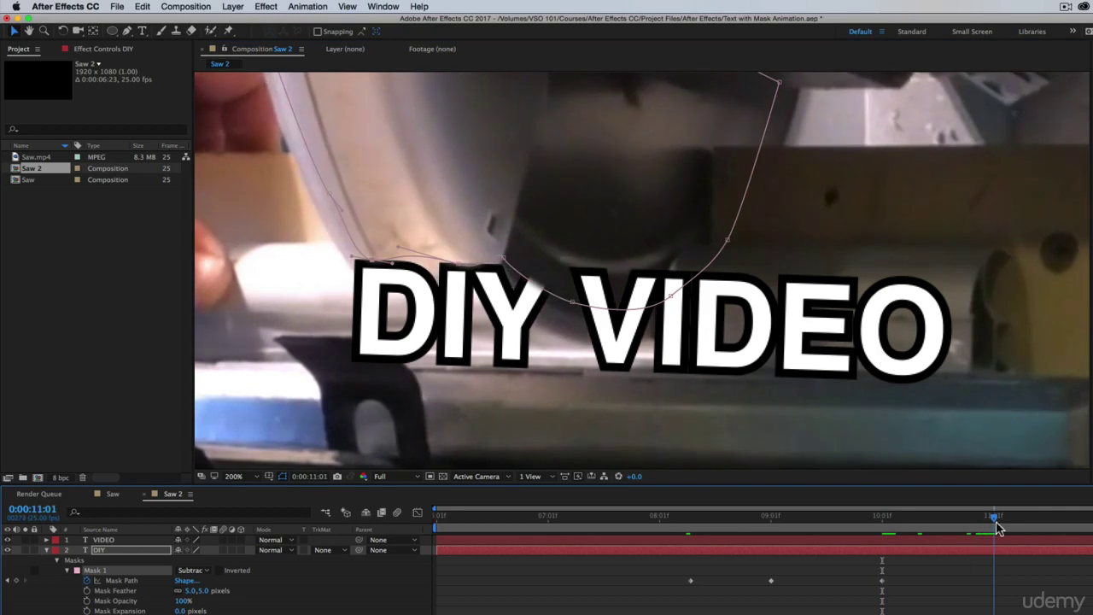
{"action": "left_click", "coordinate": [122, 581]}
{"action": "mouse_move", "coordinate": [572, 306]}
{"action": "left_mouse_down"}
{"action": "mouse_move", "coordinate": [575, 328]}
{"action": "mouse_move", "coordinate": [557, 316]}
{"action": "left_mouse_up"}
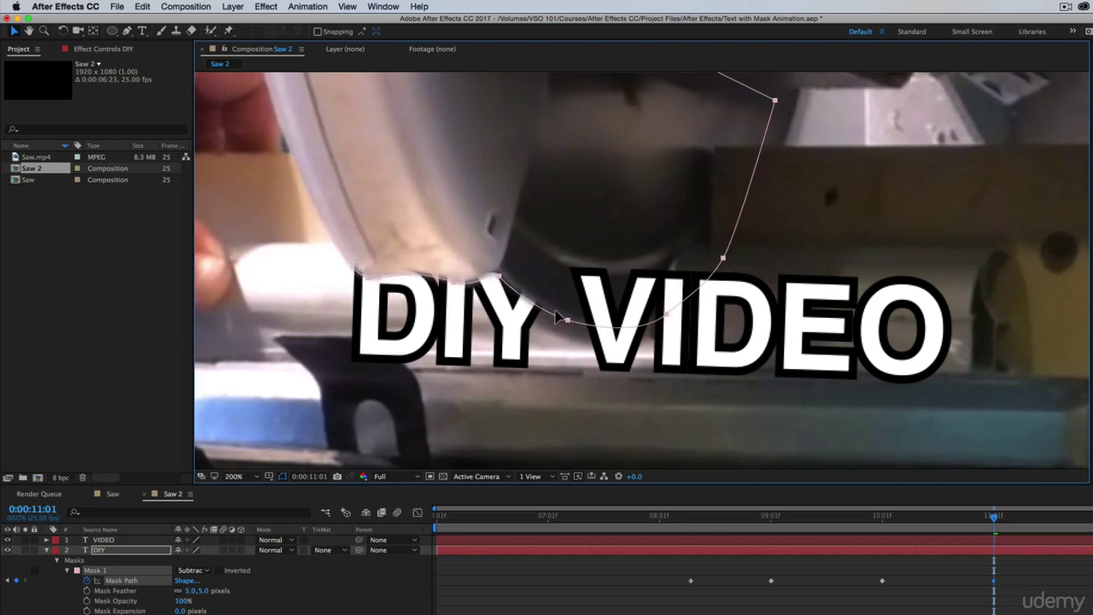
{"action": "left_click", "coordinate": [75, 564]}
{"action": "left_click_drag", "start_coordinate": [574, 323], "coordinate": [572, 338]}
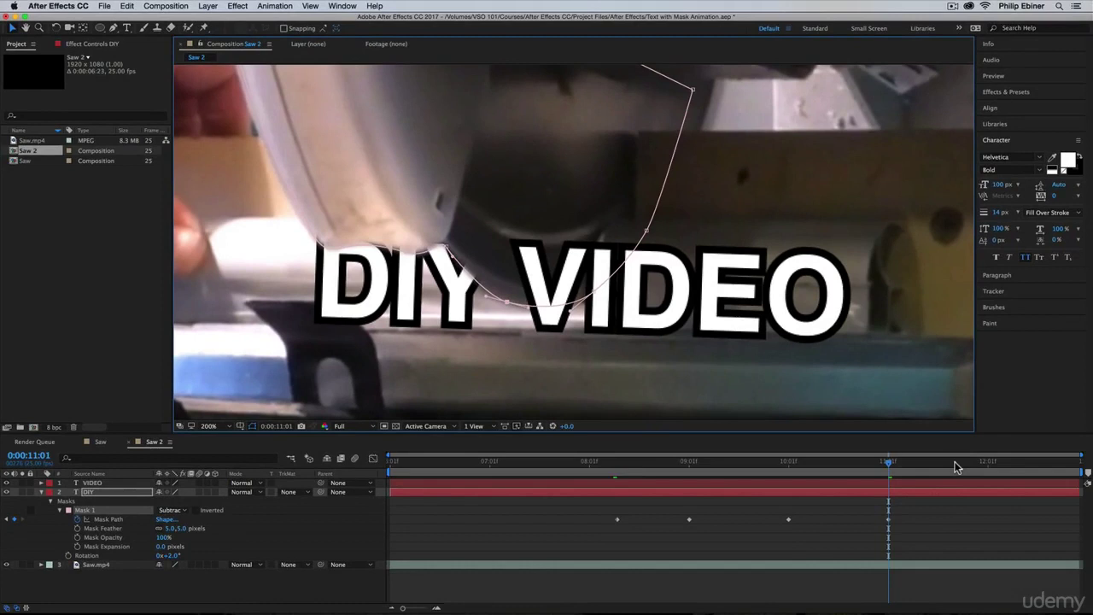
Step: At 0:00:12:01, move the whole DIY mask down with the blade and adjust the two points on its lower curve
{"action": "left_click", "coordinate": [986, 462]}
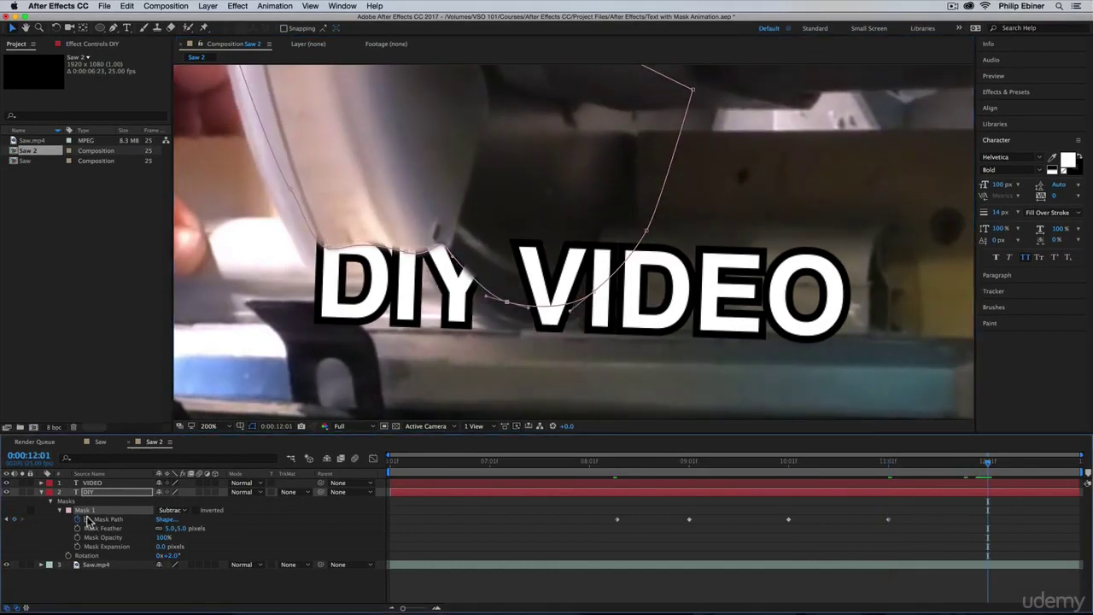
{"action": "left_click", "coordinate": [123, 518]}
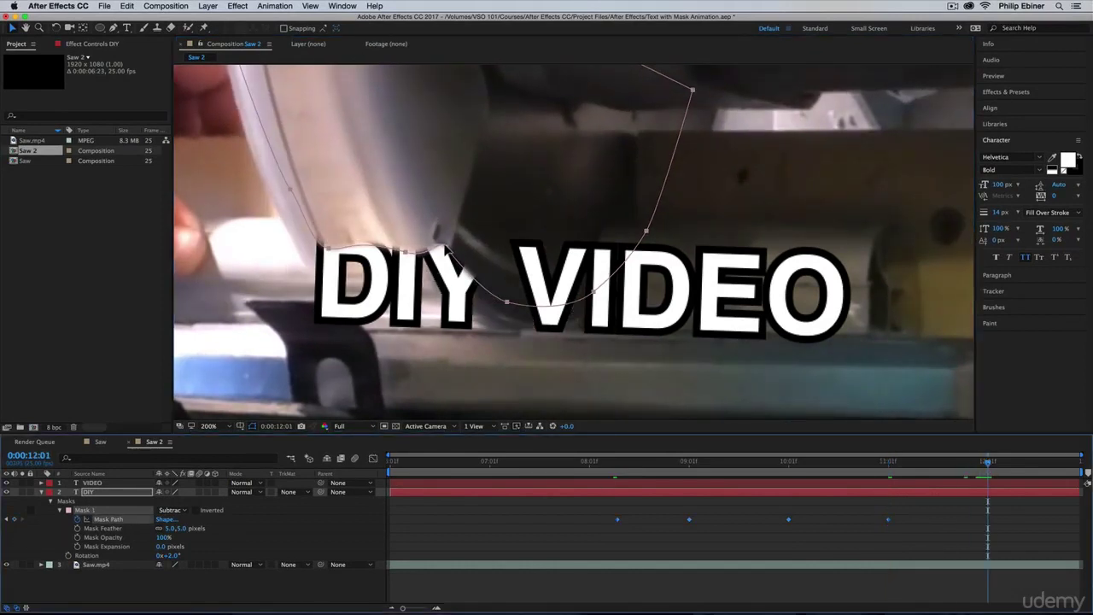
{"action": "left_click_drag", "start_coordinate": [446, 250], "coordinate": [439, 284]}
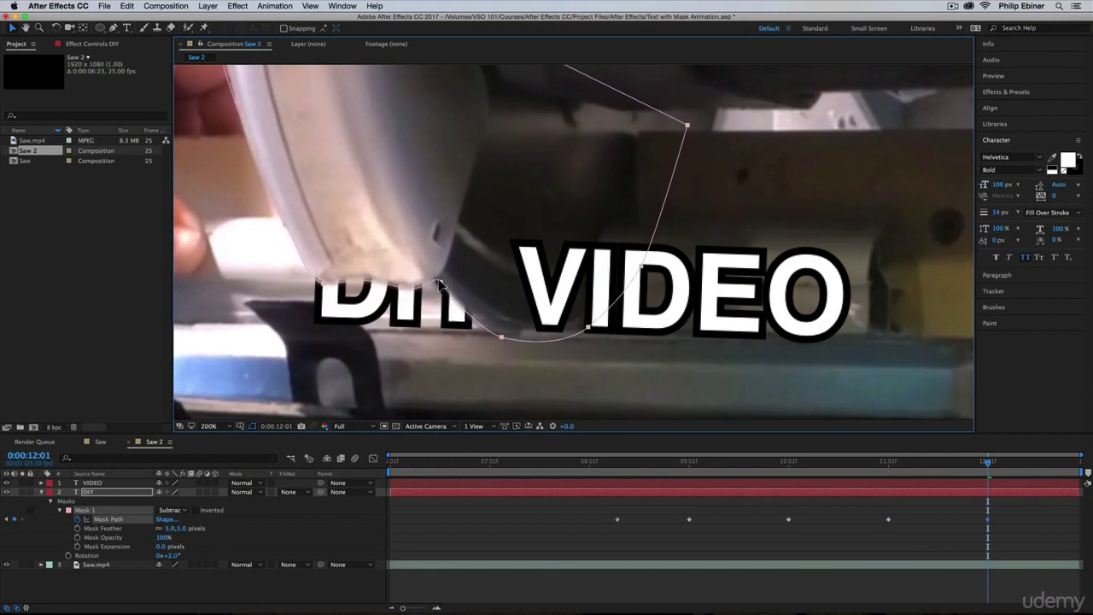
{"action": "left_click", "coordinate": [75, 503]}
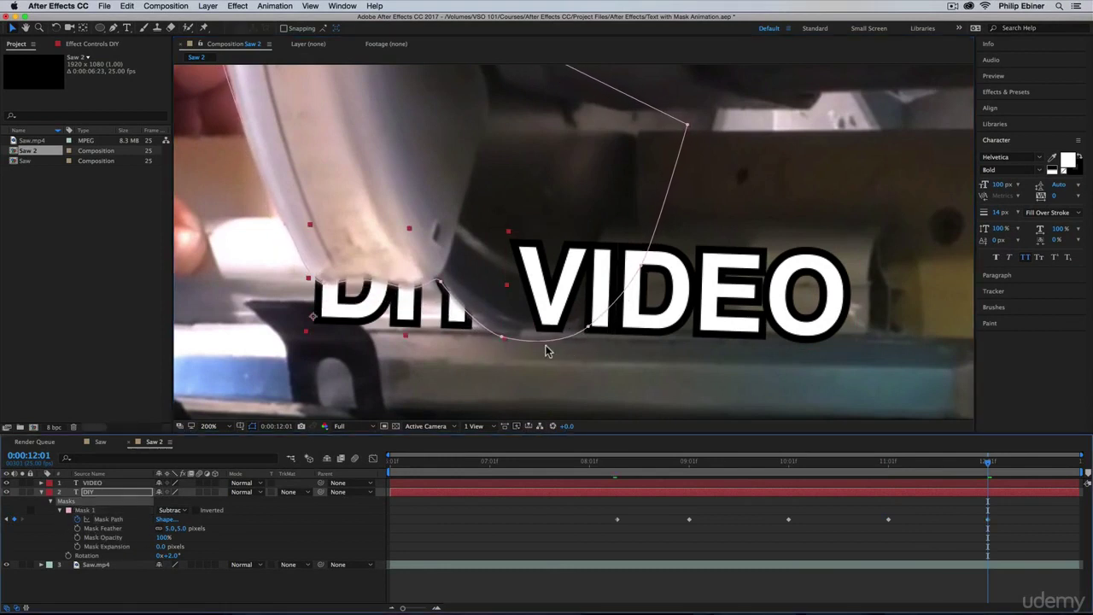
{"action": "left_click_drag", "start_coordinate": [502, 340], "coordinate": [505, 333]}
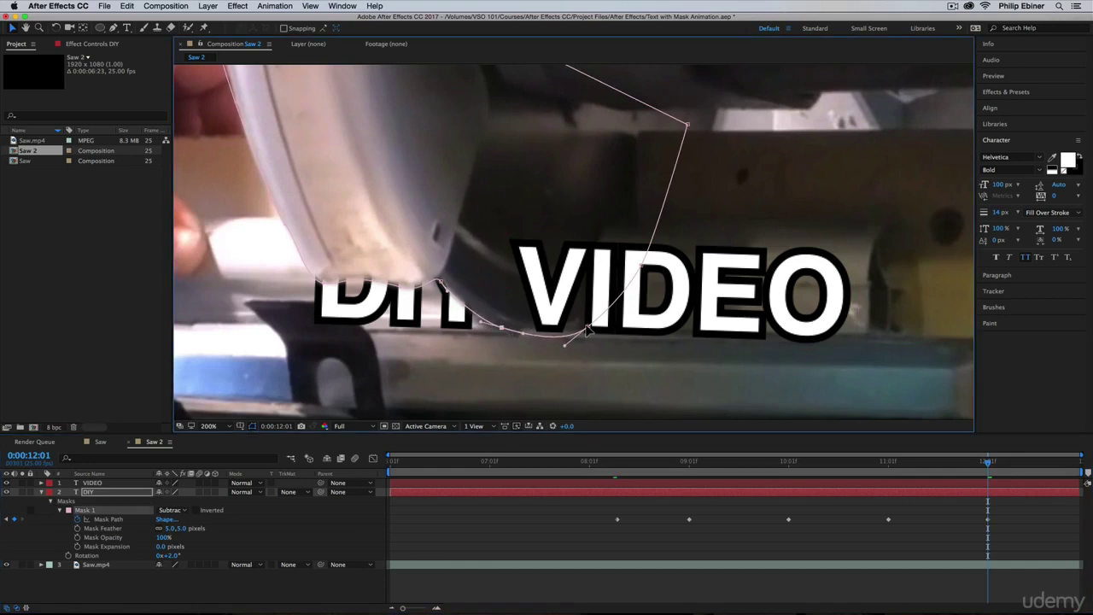
{"action": "left_click_drag", "start_coordinate": [587, 331], "coordinate": [591, 325]}
Step: At 0:00:12:23, move the whole mask down to follow the guard's lower edge, and deselect the layer
{"action": "left_click_drag", "start_coordinate": [992, 465], "coordinate": [1077, 463]}
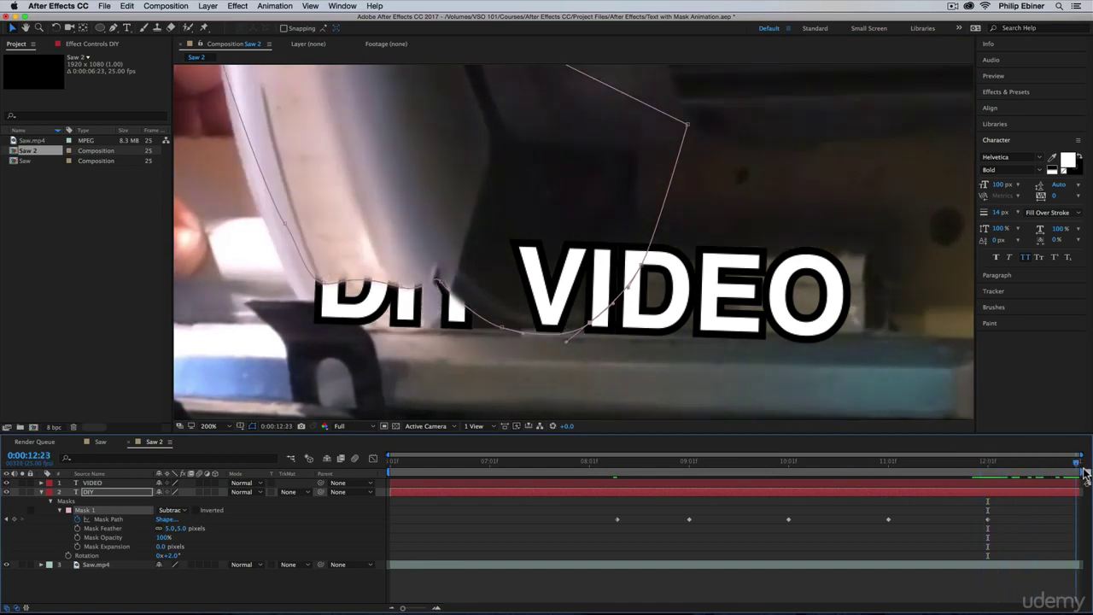
{"action": "left_click", "coordinate": [107, 519]}
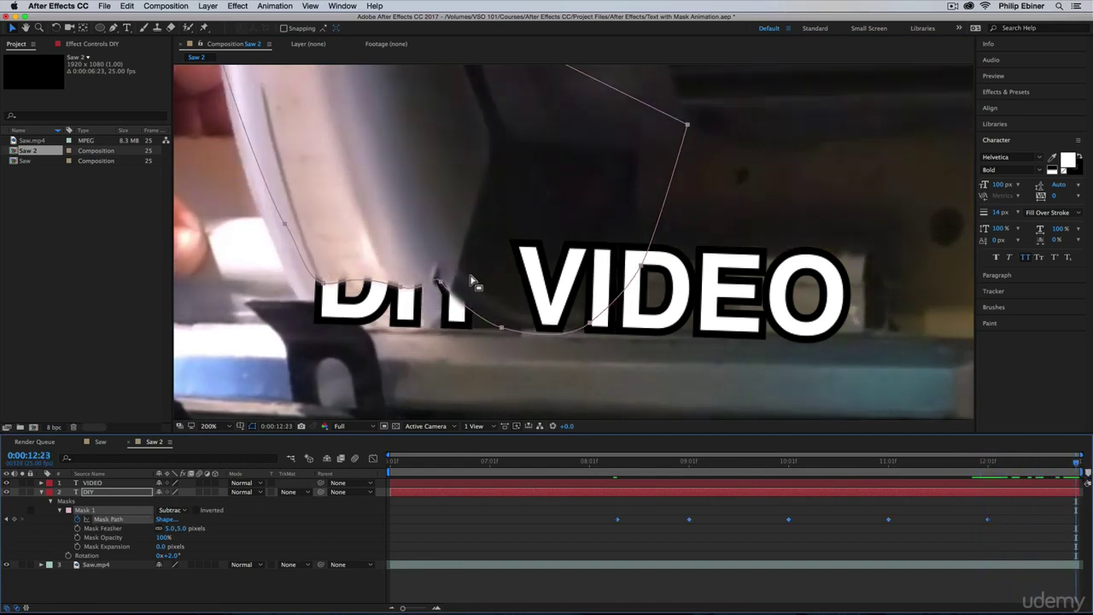
{"action": "left_click_drag", "start_coordinate": [438, 287], "coordinate": [439, 328]}
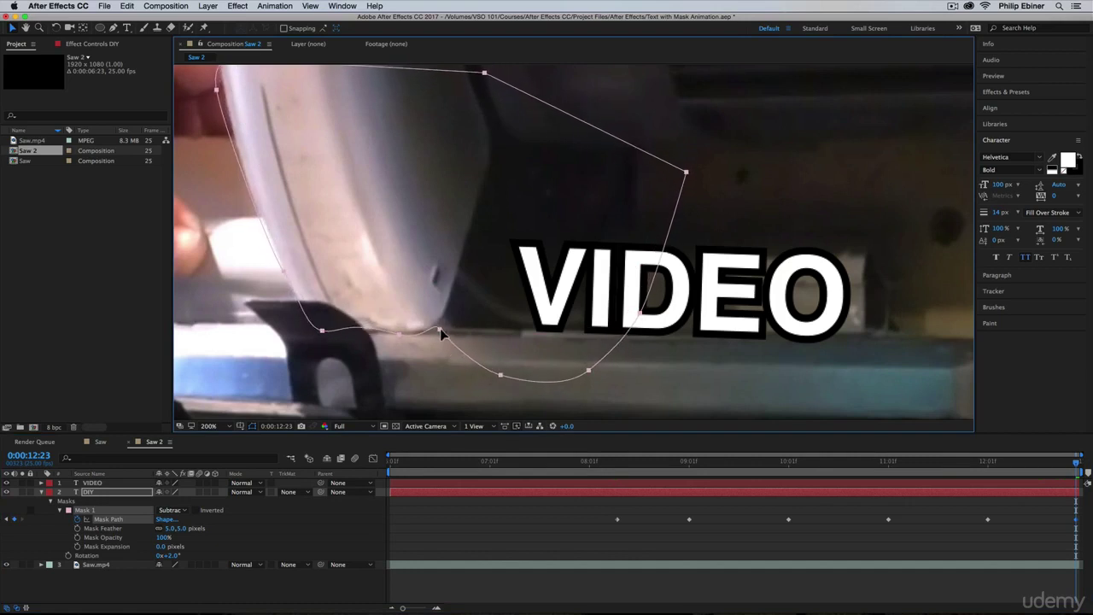
{"action": "left_click", "coordinate": [867, 534]}
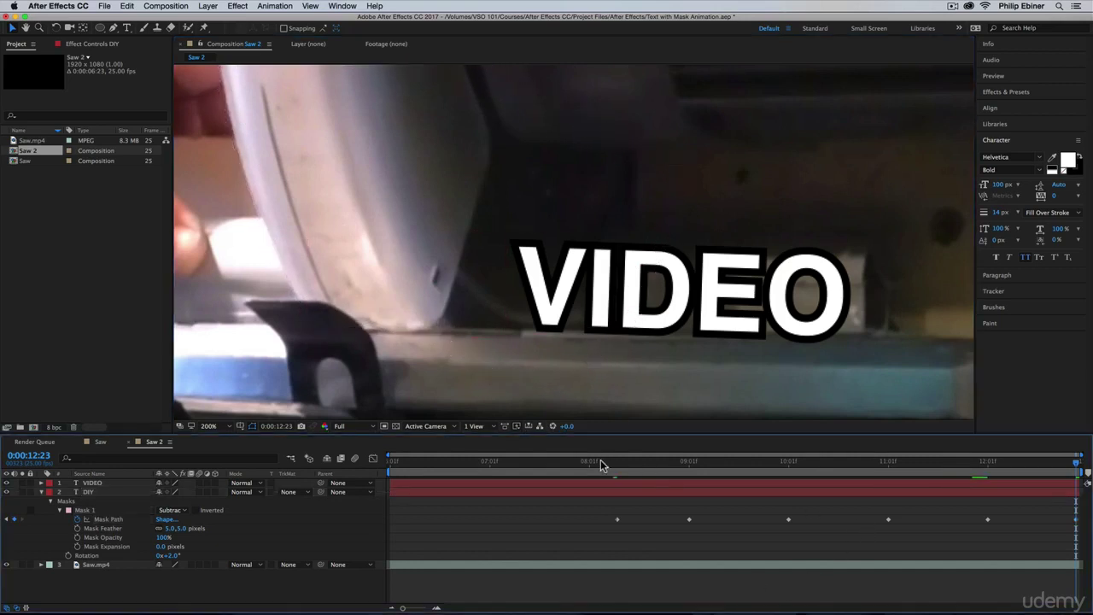
Step: Preview the mask animation from 0:00:08:04 to check how closely it follows the blade
{"action": "left_click", "coordinate": [602, 461]}
{"action": "key", "text": "space"}
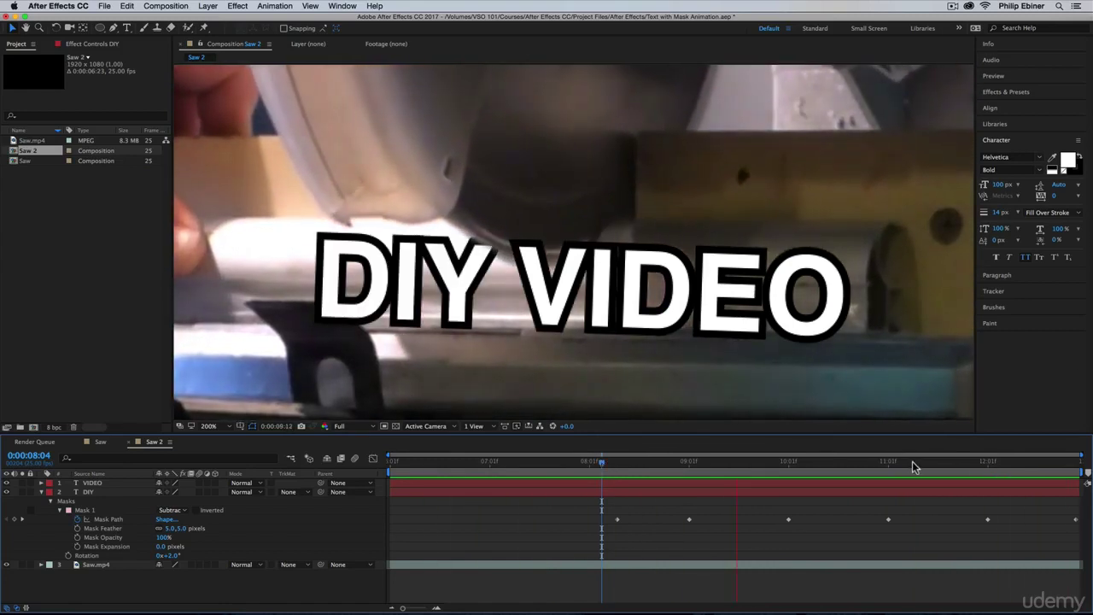
{"action": "key", "text": "space"}
Step: Return to the mask keyframe at 0:00:12:01 and nudge the whole mask to line up with the guard's lower edge
{"action": "left_click_drag", "start_coordinate": [898, 464], "coordinate": [987, 482]}
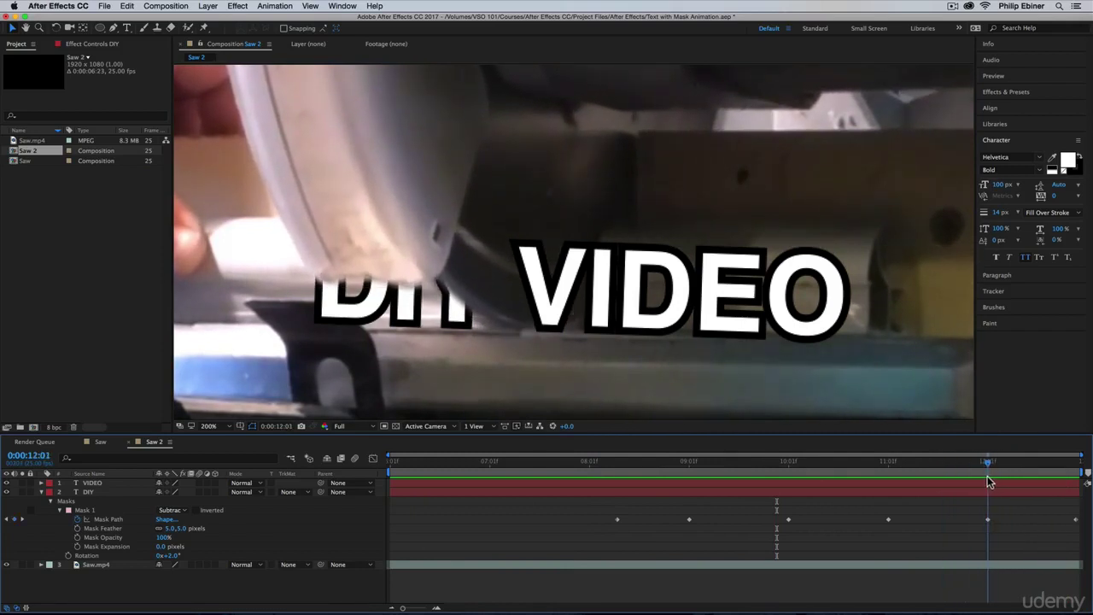
{"action": "left_click", "coordinate": [987, 520]}
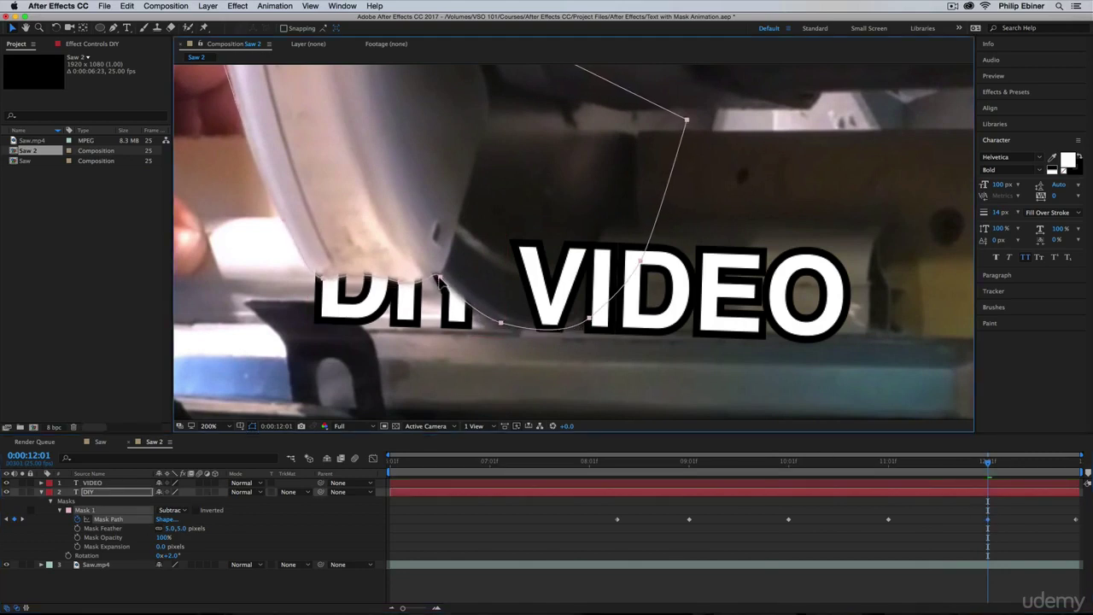
{"action": "mouse_move", "coordinate": [441, 284]}
{"action": "left_mouse_down"}
{"action": "mouse_move", "coordinate": [441, 300]}
{"action": "mouse_move", "coordinate": [443, 281]}
{"action": "left_mouse_up"}
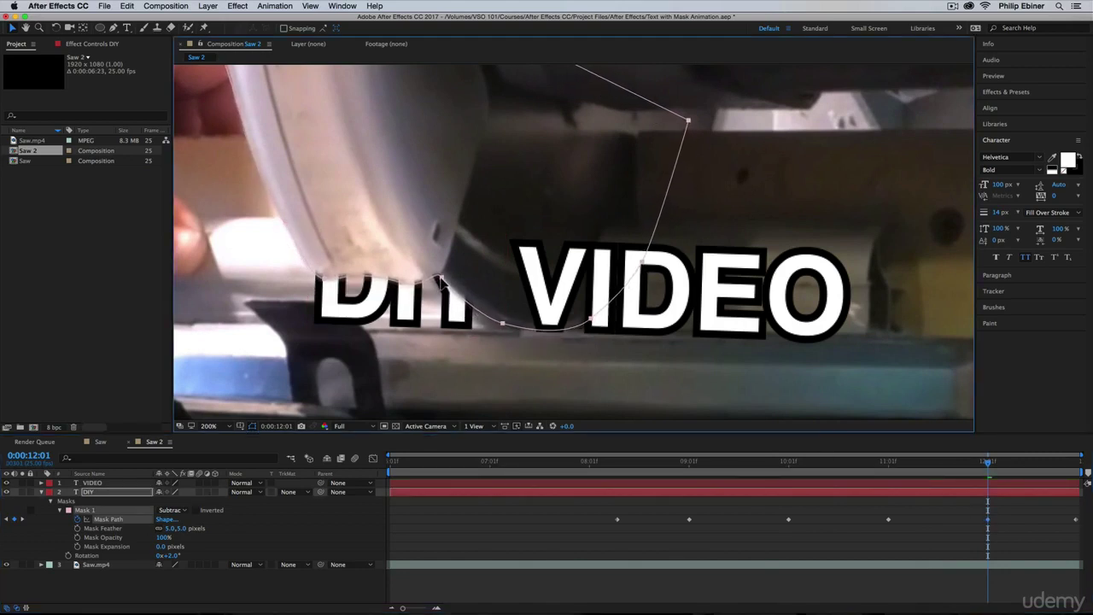
{"action": "left_click_drag", "start_coordinate": [442, 285], "coordinate": [435, 287]}
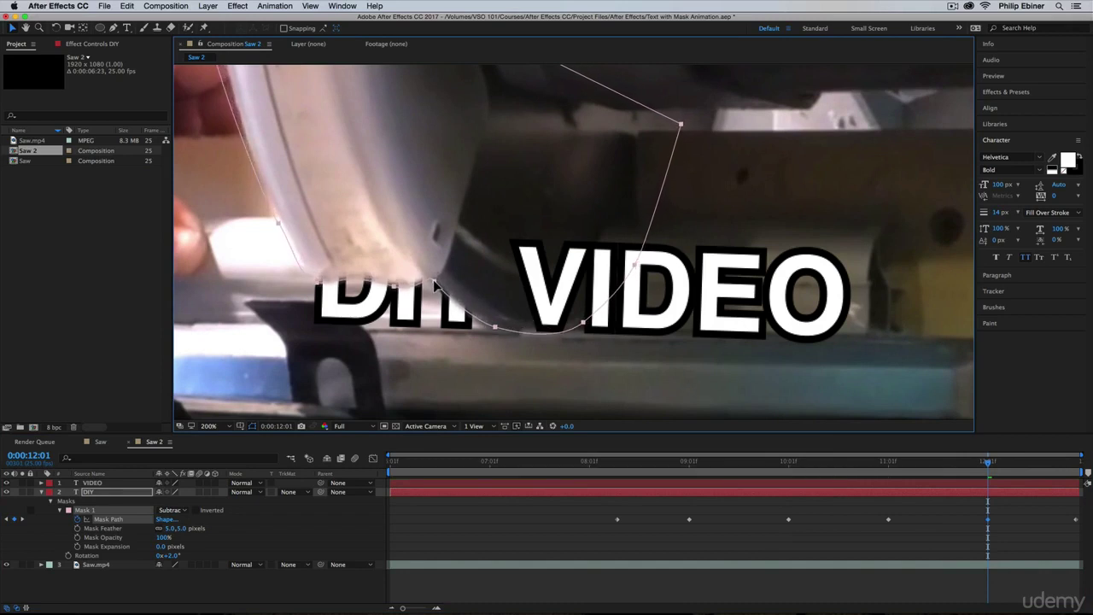
Step: Add intermediate Mask Path keyframes at 0:00:12:06 and 0:00:12:12 by repositioning the whole mask along the guard's edge
{"action": "left_click_drag", "start_coordinate": [988, 462], "coordinate": [1008, 465]}
{"action": "left_click_drag", "start_coordinate": [437, 296], "coordinate": [436, 291]}
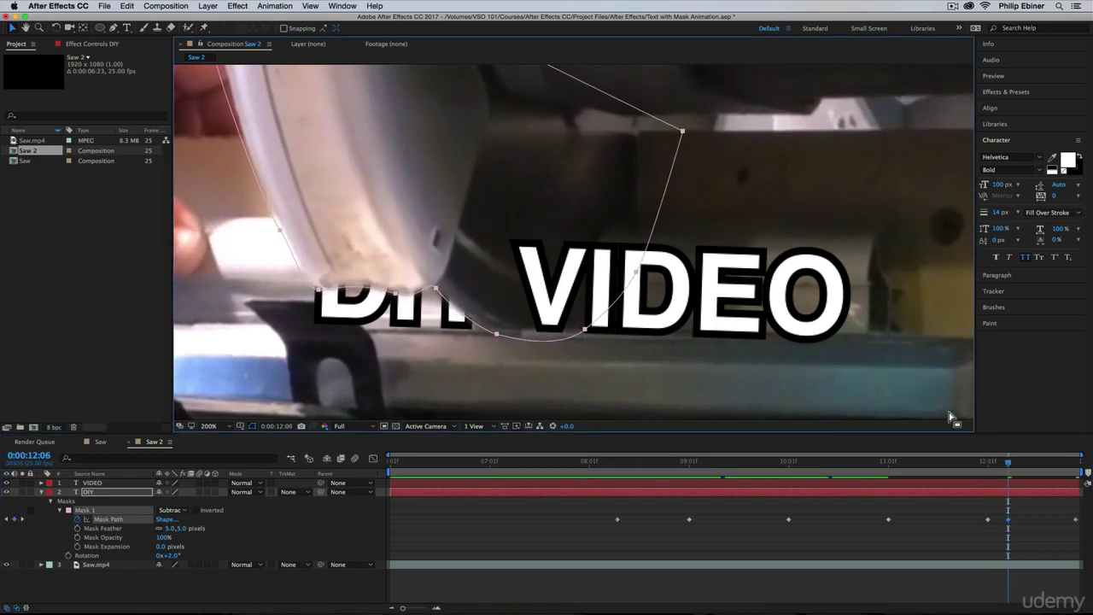
{"action": "left_click_drag", "start_coordinate": [1015, 462], "coordinate": [1033, 464]}
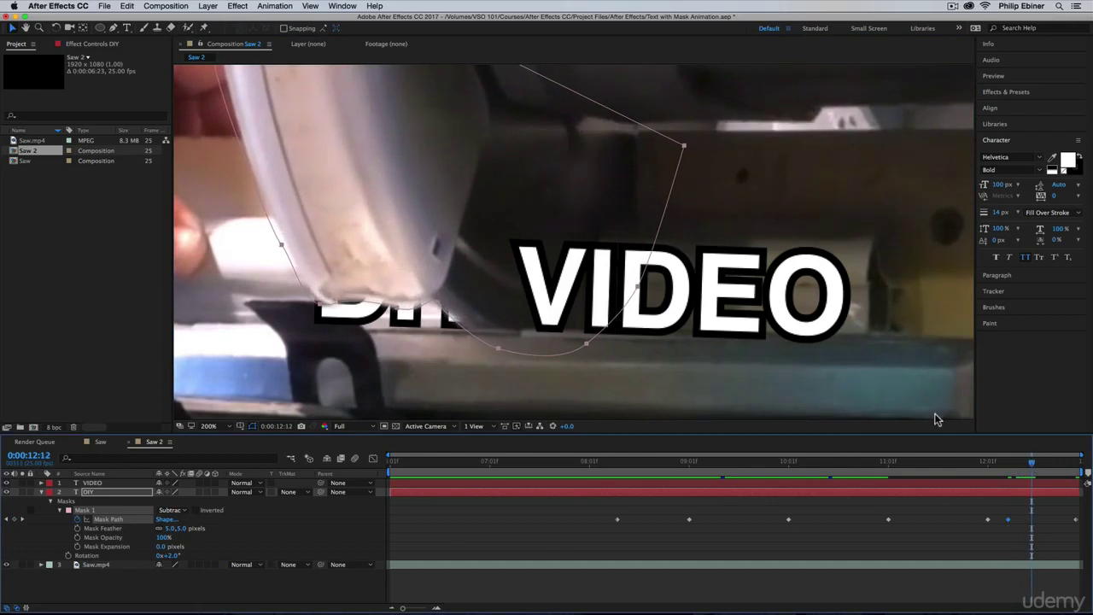
{"action": "left_click_drag", "start_coordinate": [437, 302], "coordinate": [435, 295]}
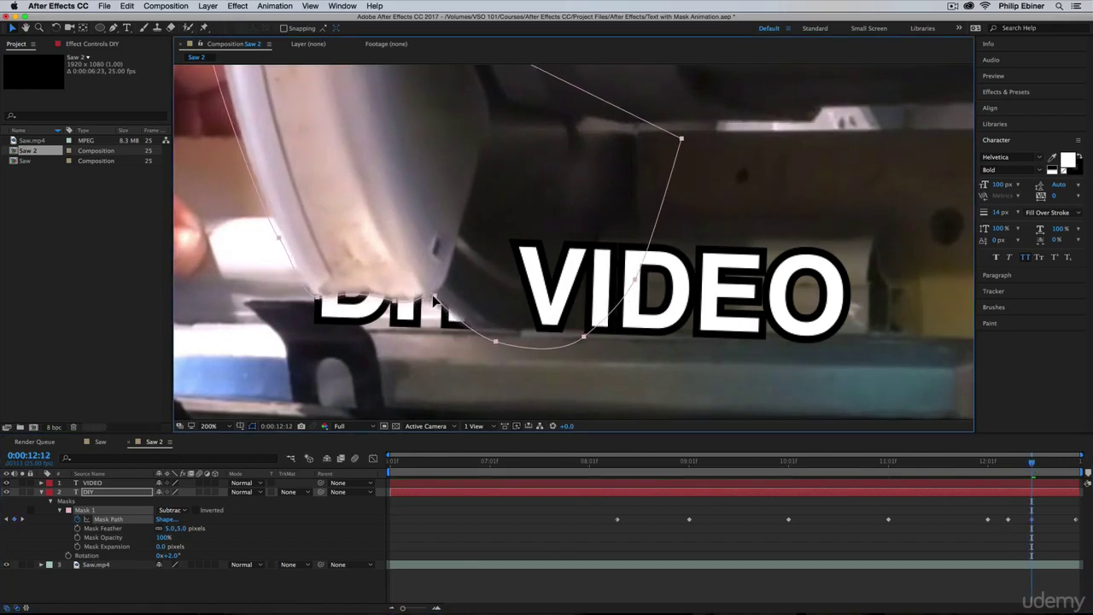
Step: Fit the composition in the viewer and preview the masked title from 0:00:07:14
{"action": "left_click_drag", "start_coordinate": [1033, 463], "coordinate": [868, 462]}
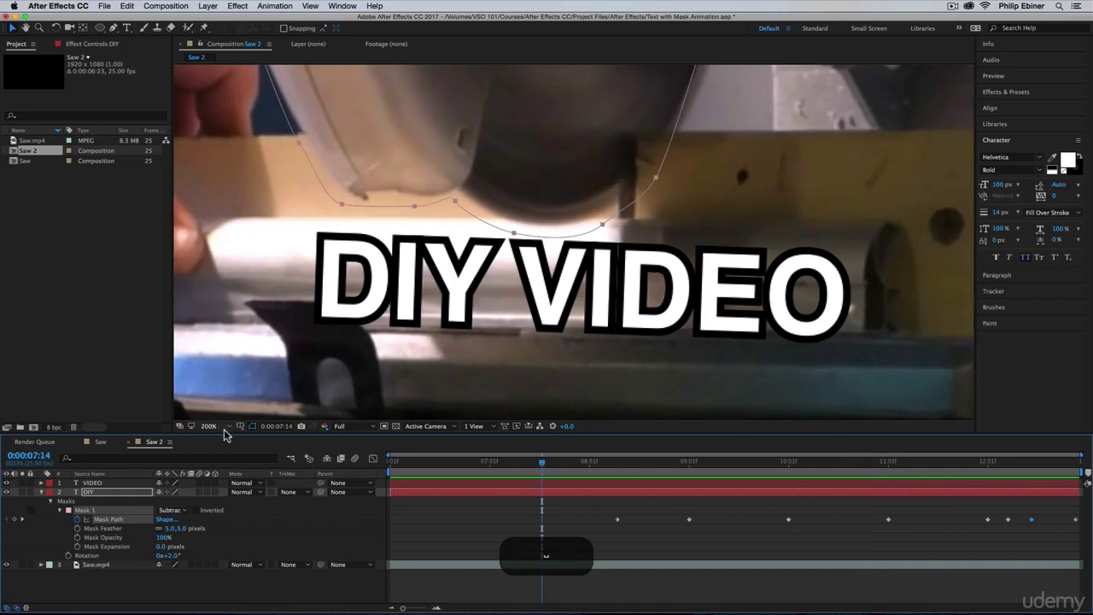
{"action": "left_click", "coordinate": [208, 425]}
{"action": "left_click", "coordinate": [231, 446]}
{"action": "left_click", "coordinate": [592, 534]}
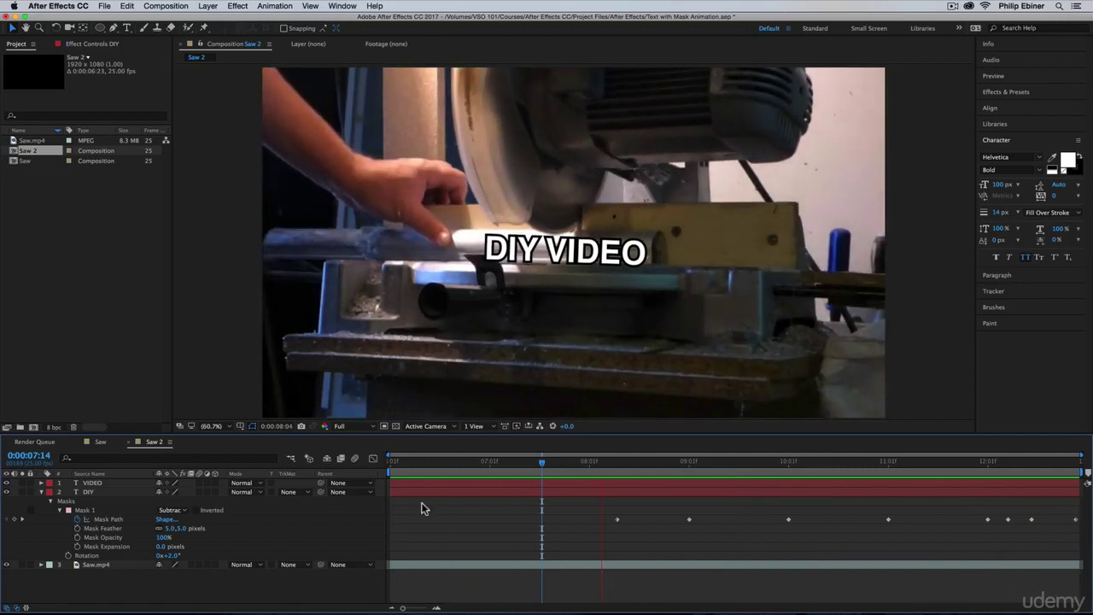
{"action": "key", "text": "space"}
Step: Scrub through the Saw composition to examine its title animation, and return to the Saw 2 composition
{"action": "left_click", "coordinate": [101, 441]}
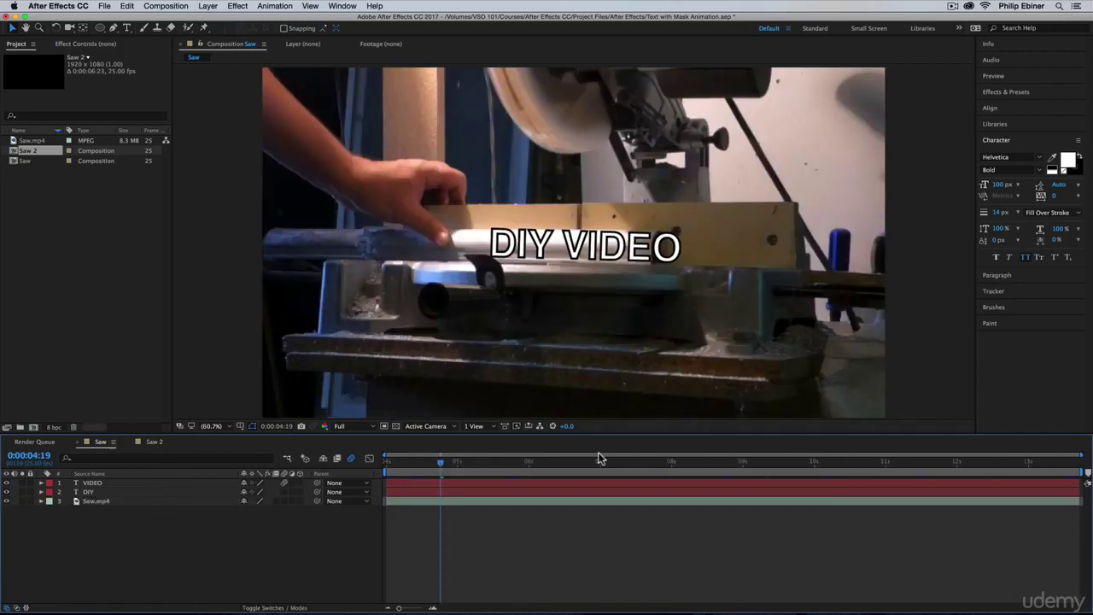
{"action": "left_click_drag", "start_coordinate": [598, 453], "coordinate": [748, 469]}
{"action": "left_click", "coordinate": [153, 441]}
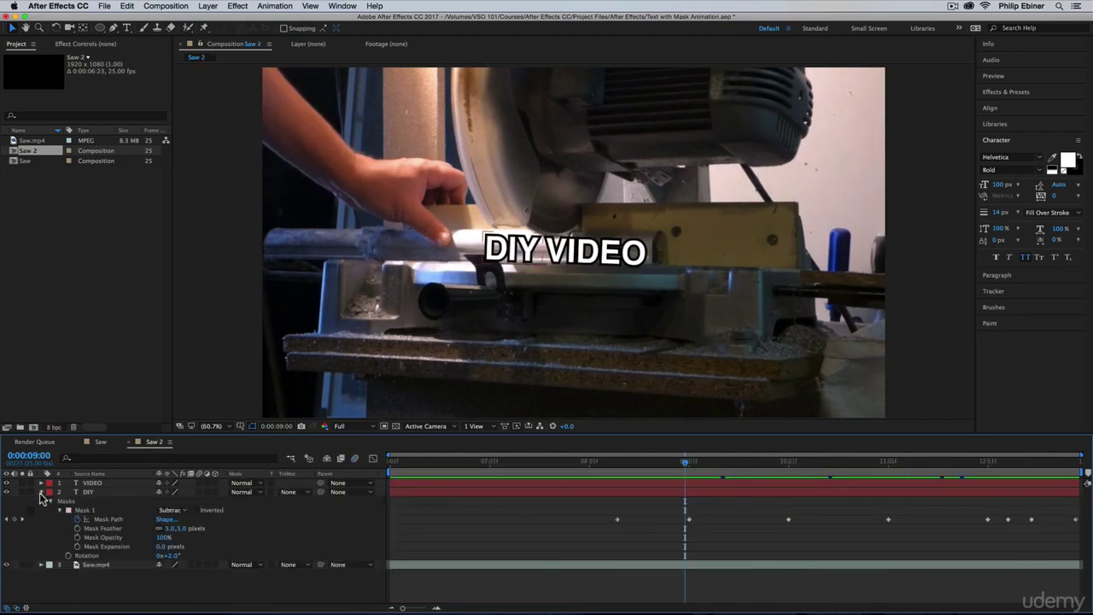
Step: Collapse the DIY layer's properties, go to 0:00:09:01 and reveal the VIDEO layer's Rotation property
{"action": "left_click", "coordinate": [41, 493]}
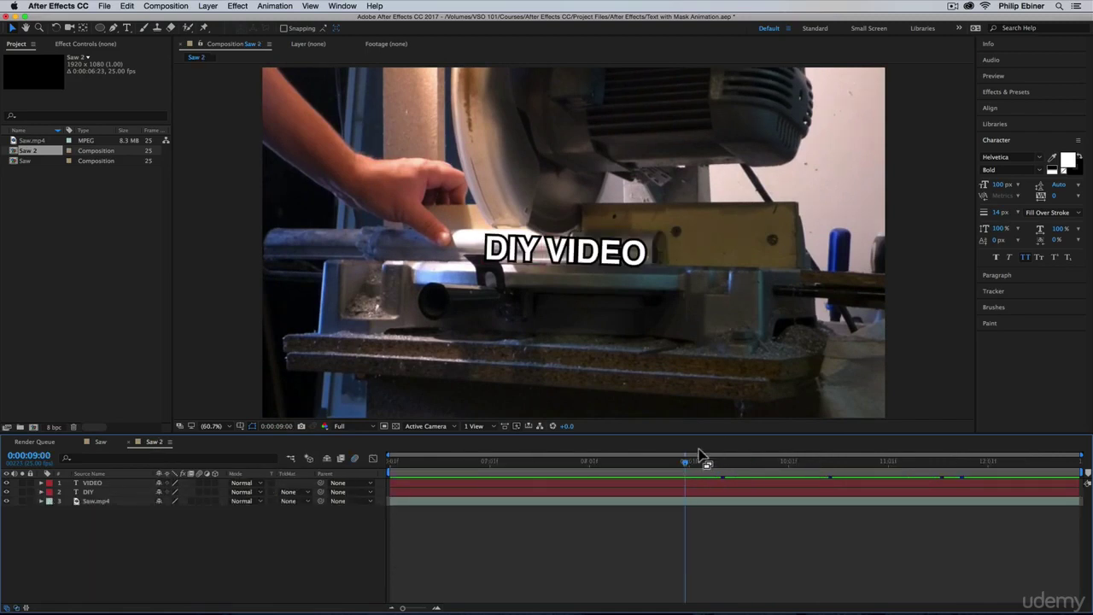
{"action": "left_click_drag", "start_coordinate": [663, 459], "coordinate": [689, 474]}
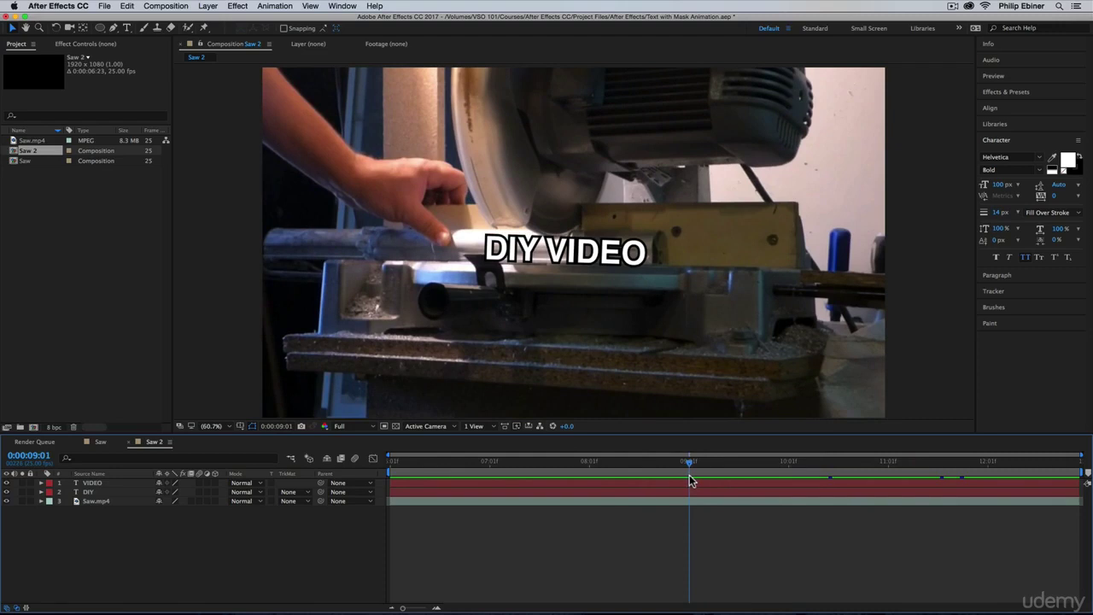
{"action": "left_click", "coordinate": [88, 484]}
{"action": "key", "text": "r"}
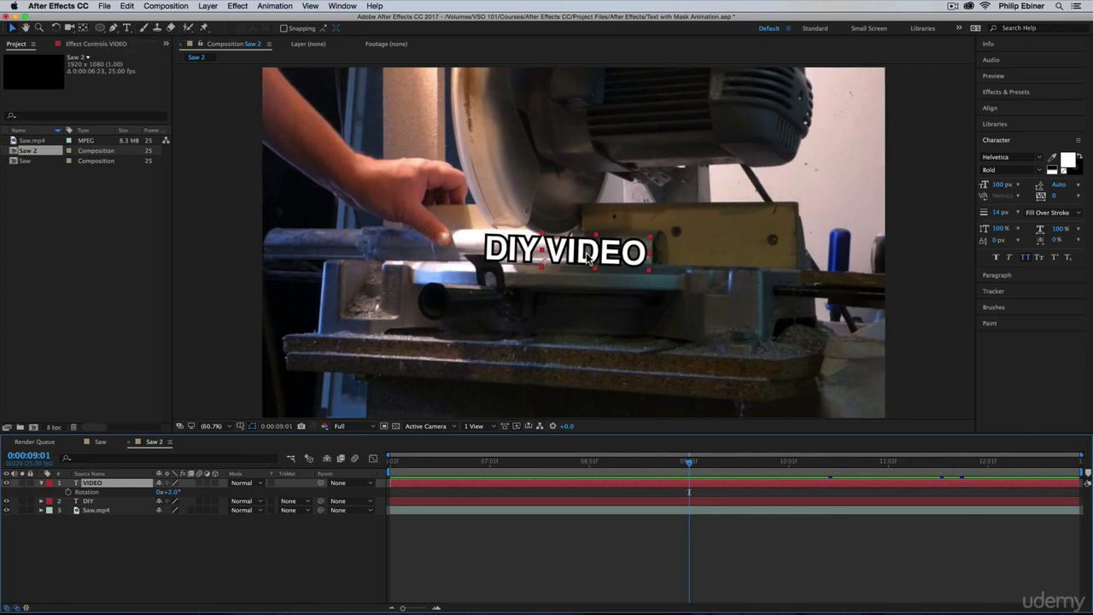
Step: Try rotating the VIDEO layer around its lower-left anchor point and around its upper-right corner, undoing the trial changes
{"action": "left_click", "coordinate": [99, 32]}
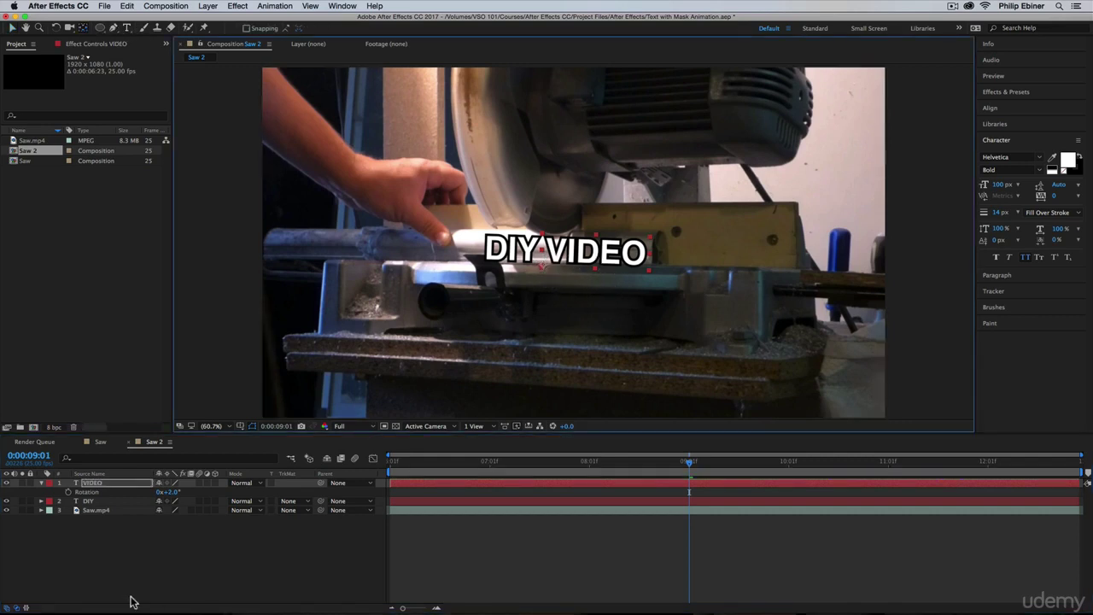
{"action": "left_click_drag", "start_coordinate": [166, 493], "coordinate": [197, 500]}
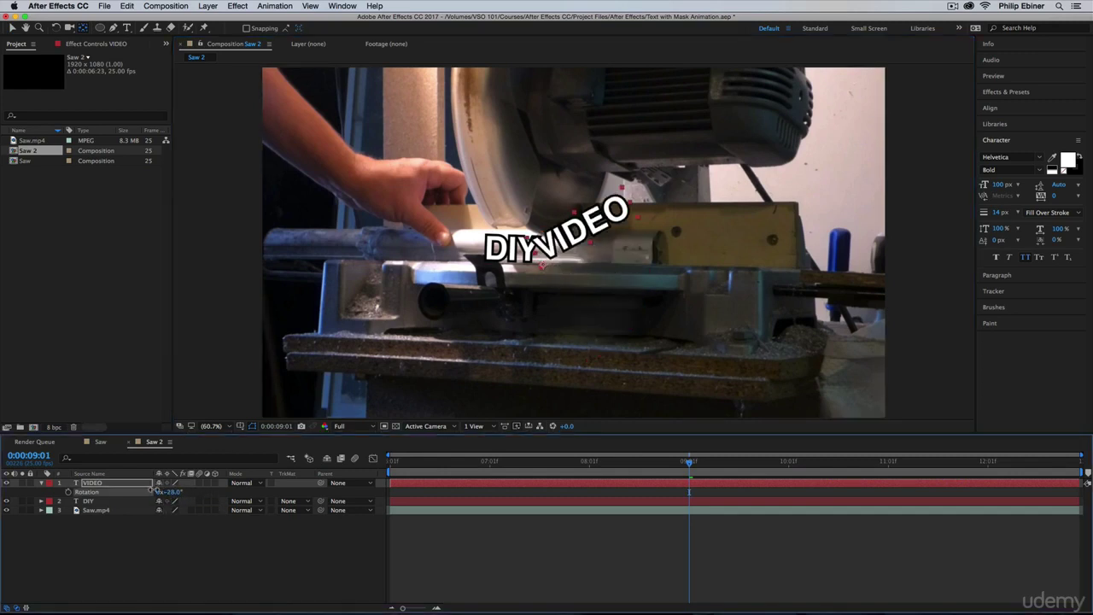
{"action": "key", "text": "super+z"}
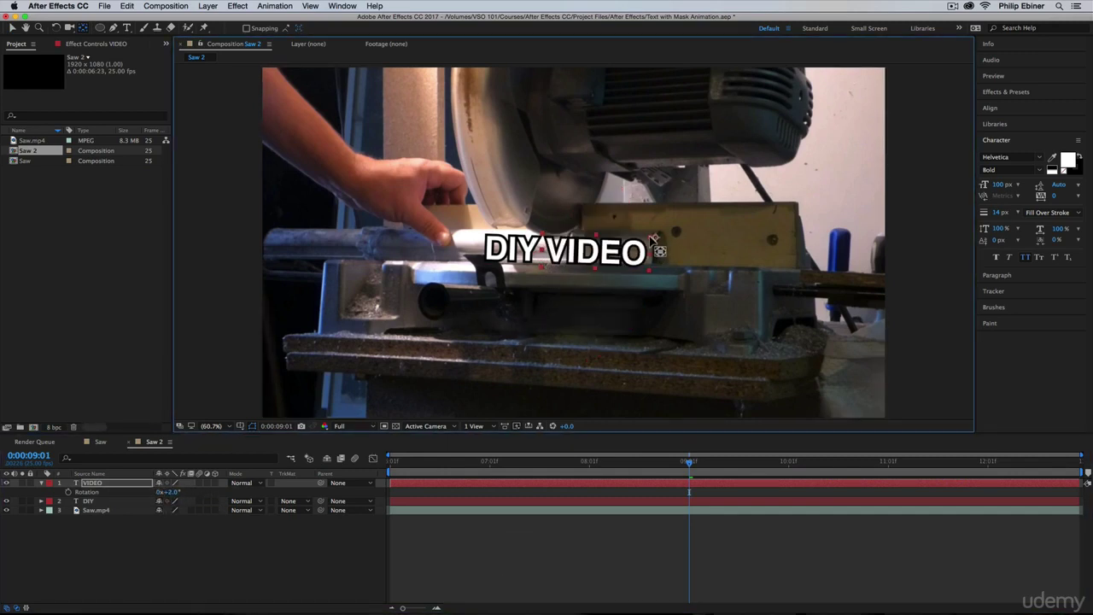
{"action": "mouse_move", "coordinate": [175, 500]}
{"action": "left_mouse_down"}
{"action": "mouse_move", "coordinate": [192, 491]}
{"action": "mouse_move", "coordinate": [171, 498]}
{"action": "left_mouse_up"}
{"action": "key", "text": "super+z"}
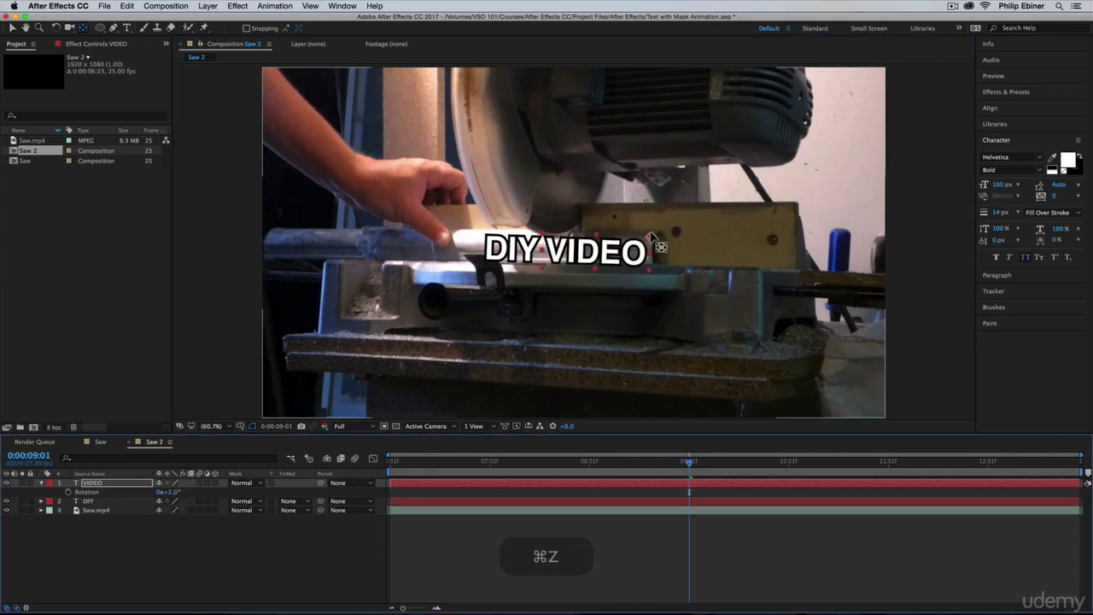
{"action": "key", "text": "y"}
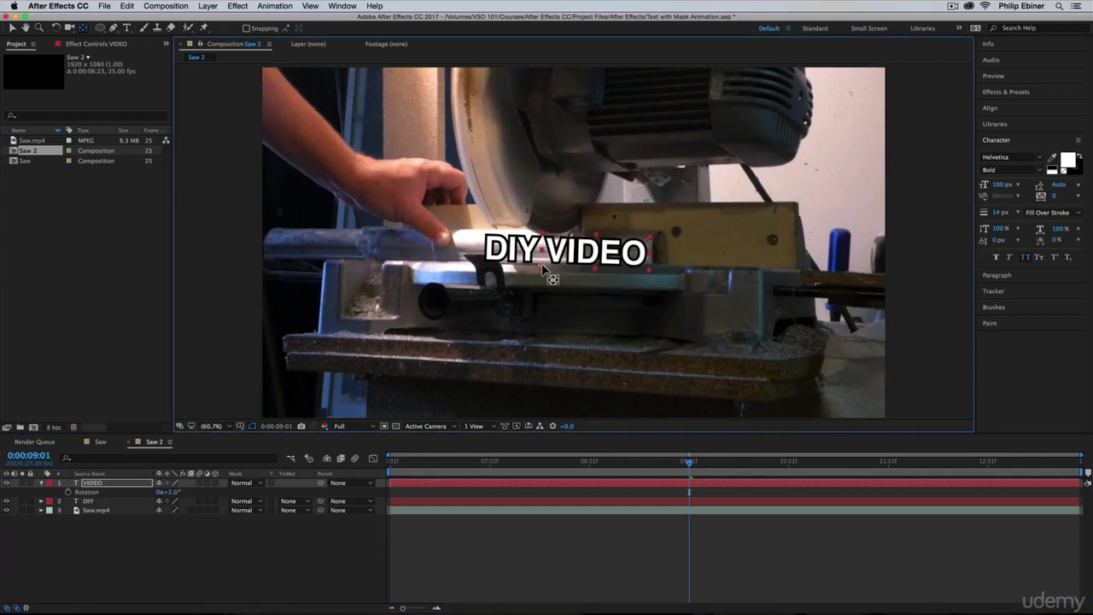
Step: Keyframe the VIDEO layer's Rotation at 0:00:09:01, and set it to 22° at 0:00:11:18
{"action": "left_click", "coordinate": [72, 494]}
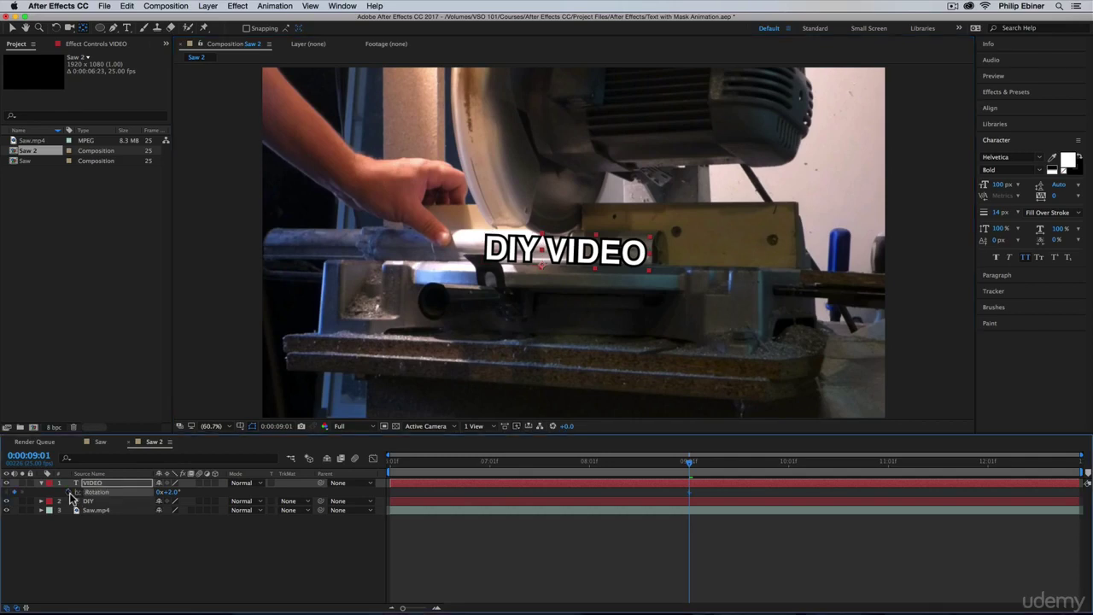
{"action": "left_click_drag", "start_coordinate": [696, 464], "coordinate": [957, 470]}
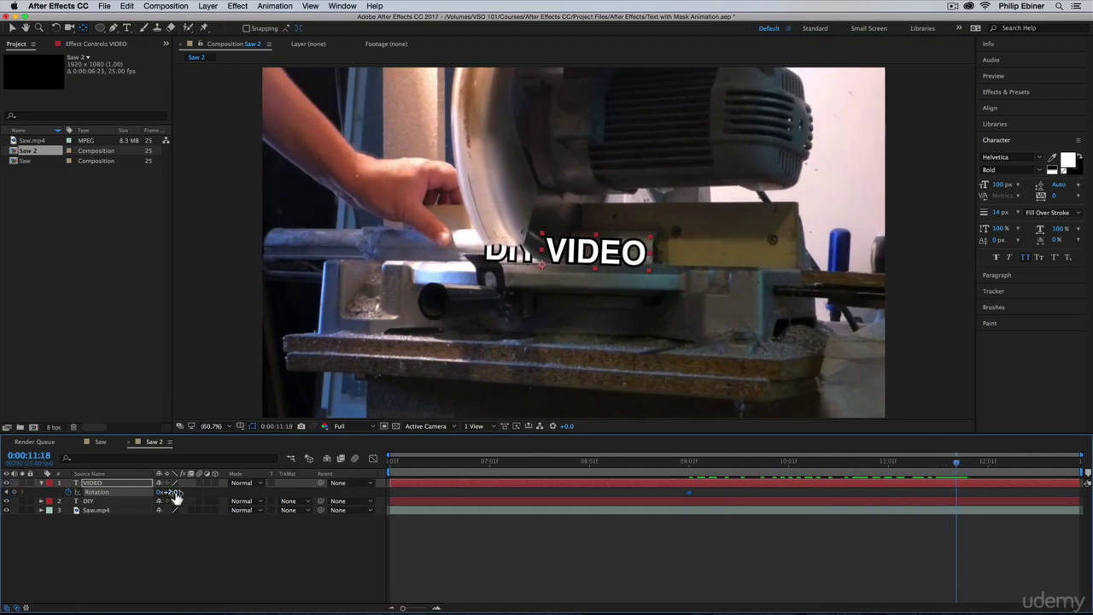
{"action": "left_click_drag", "start_coordinate": [175, 492], "coordinate": [191, 498]}
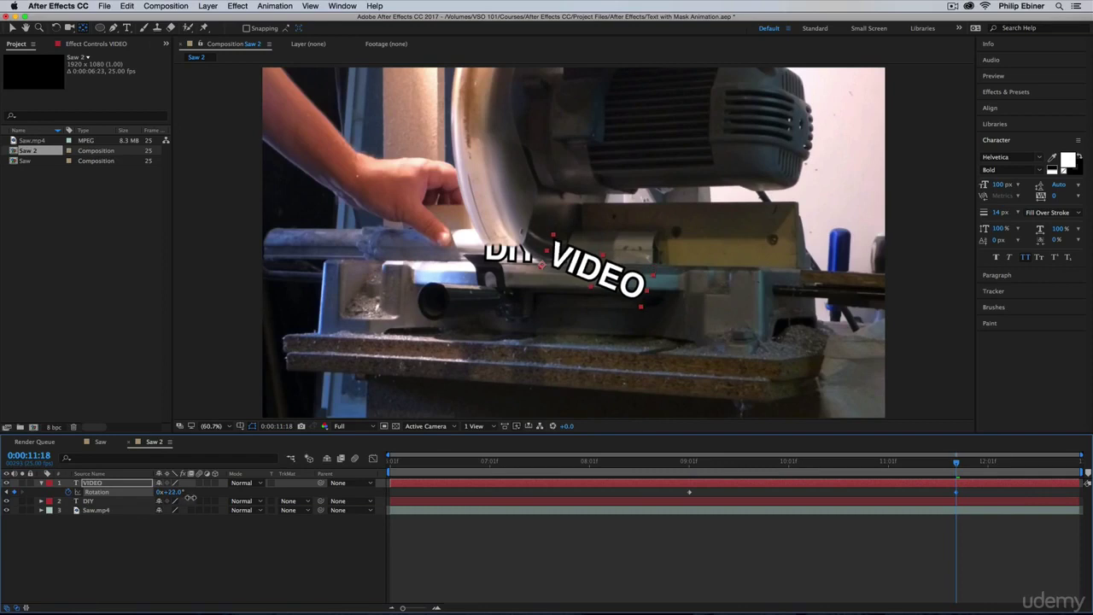
Step: Preview the VIDEO layer's rotation from 0:00:08:22 and return to its keyframe at 0:00:11:18
{"action": "left_click", "coordinate": [673, 462]}
{"action": "key", "text": "space"}
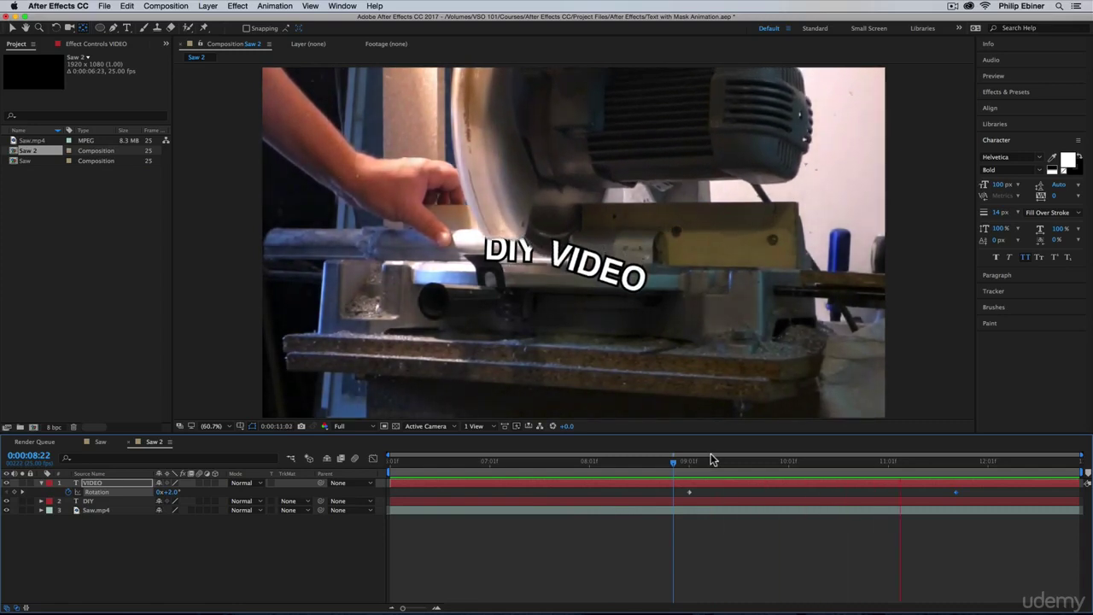
{"action": "left_click", "coordinate": [965, 462]}
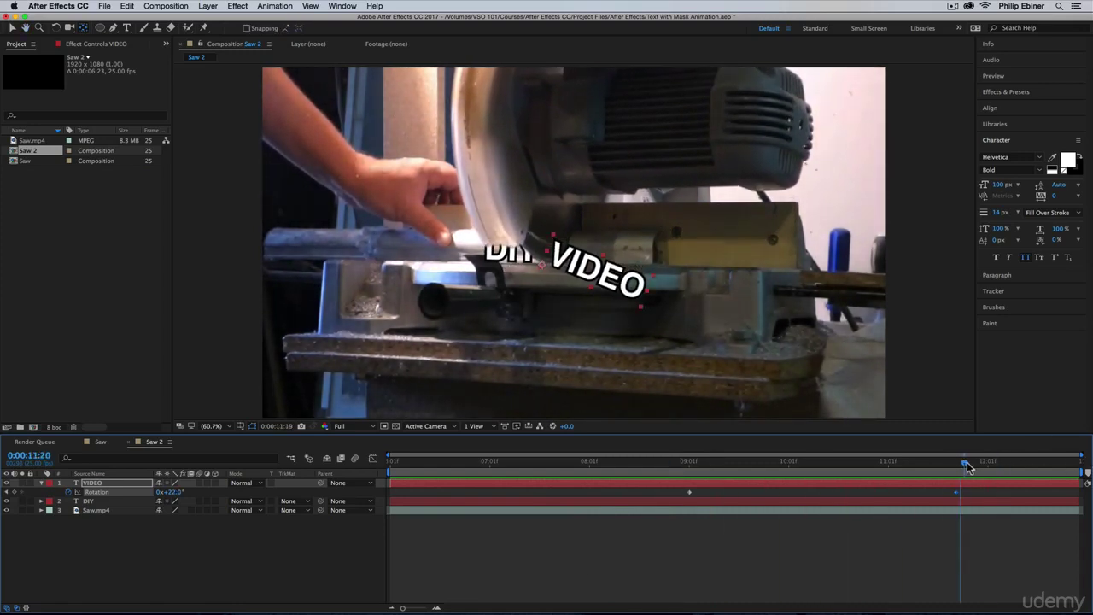
{"action": "mouse_move", "coordinate": [966, 463]}
{"action": "left_mouse_down"}
{"action": "mouse_move", "coordinate": [956, 465]}
{"action": "mouse_move", "coordinate": [1030, 466]}
{"action": "mouse_move", "coordinate": [954, 466]}
{"action": "mouse_move", "coordinate": [956, 478]}
{"action": "left_mouse_up"}
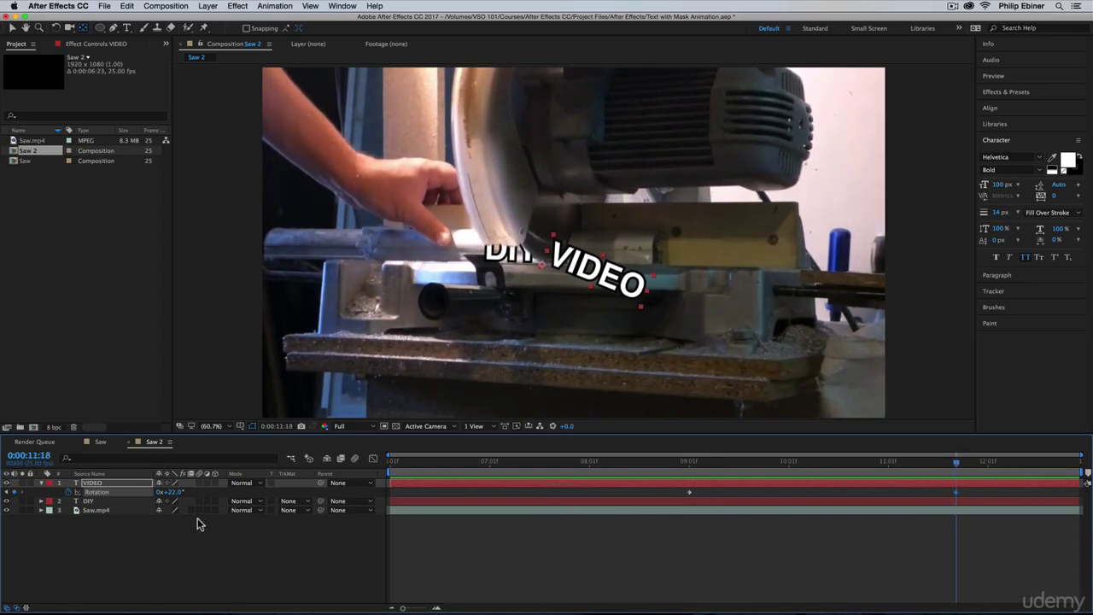
Step: Keyframe the VIDEO layer's Position at 0:00:11:18, lower it below the frame to 862.7, 1207.5 at 0:00:12:11, and enable its motion blur
{"action": "key", "text": "p"}
{"action": "left_click", "coordinate": [70, 492]}
{"action": "left_click_drag", "start_coordinate": [970, 468], "coordinate": [1029, 465]}
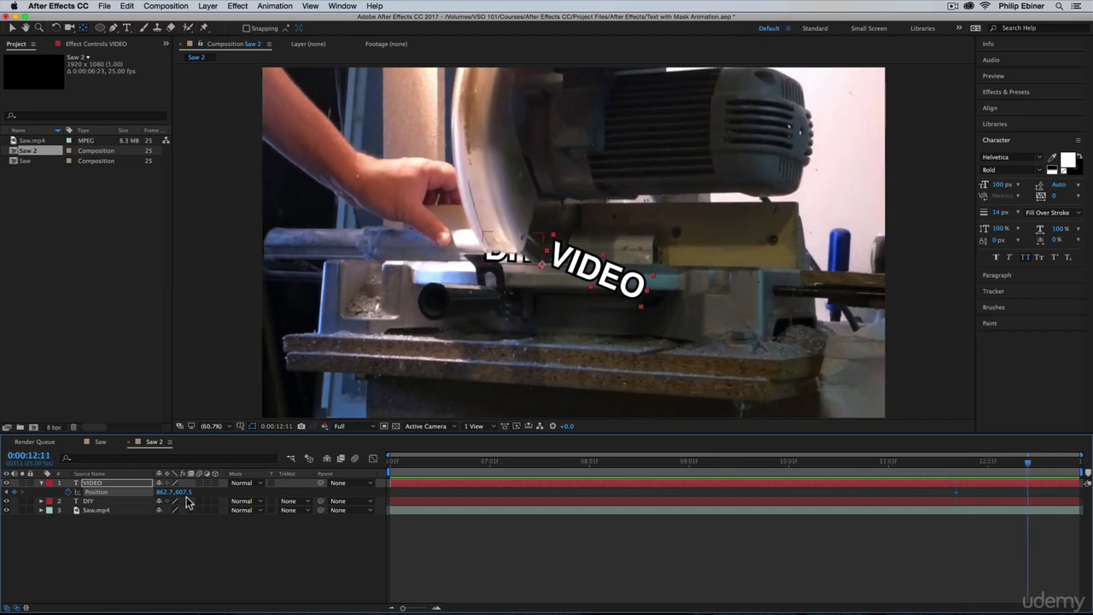
{"action": "left_click_drag", "start_coordinate": [545, 235], "coordinate": [556, 414]}
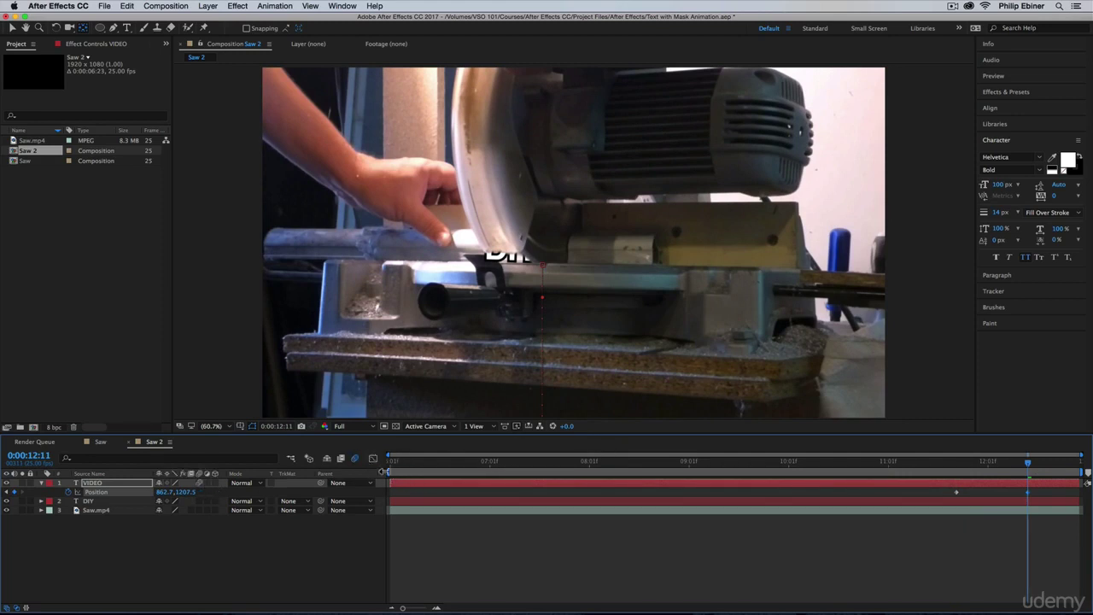
Step: Start the work area at about 0:00:10:15, preview the falling VIDEO text, and move its last Position keyframe to 0:00:12:06
{"action": "left_click_drag", "start_coordinate": [389, 471], "coordinate": [844, 471]}
{"action": "key", "text": "space"}
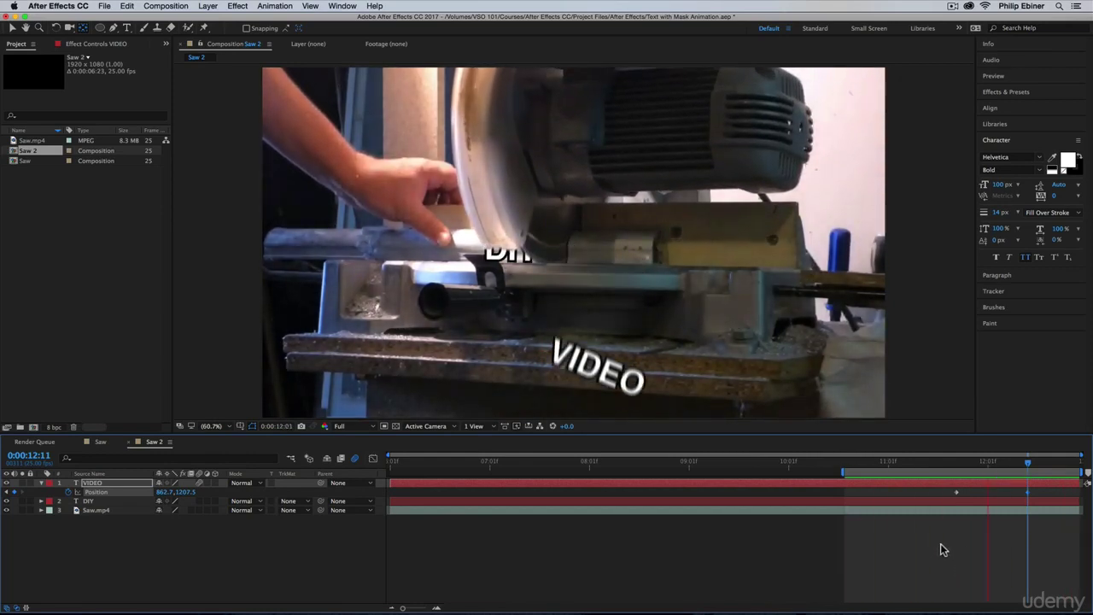
{"action": "key", "text": "space"}
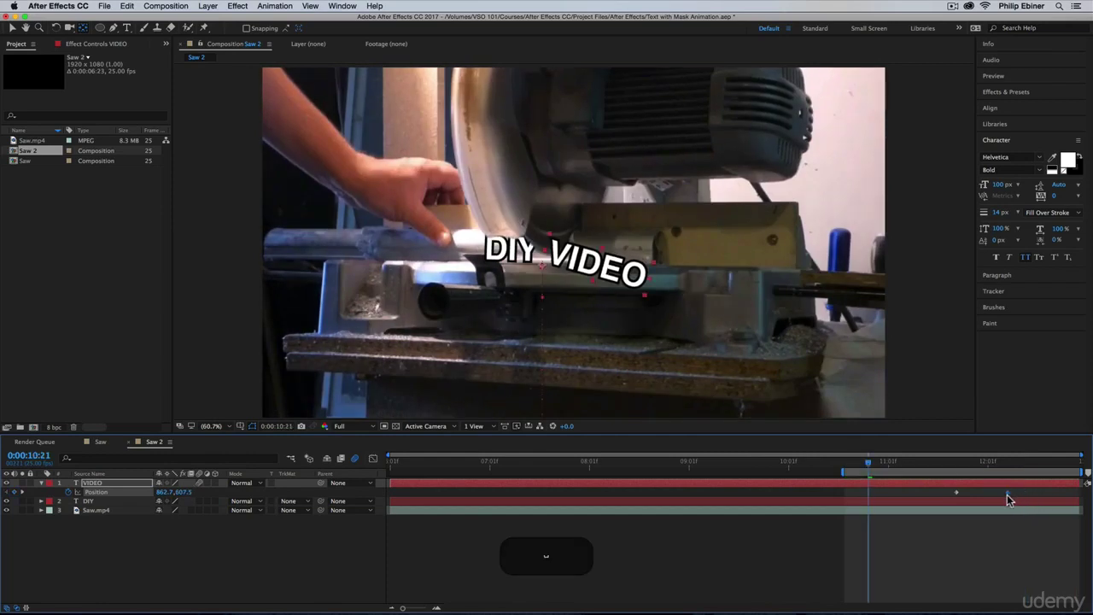
{"action": "key", "text": "space"}
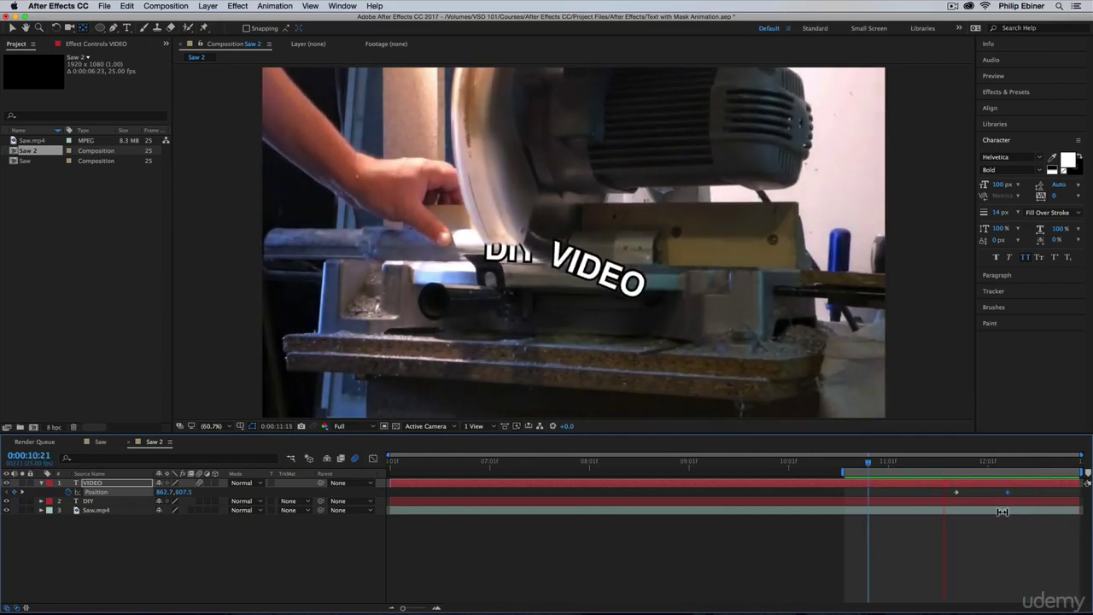
{"action": "key", "text": "space"}
Step: Reveal the VIDEO layer's keyframed properties, set Rotation to 38° at 0:00:12:06, and preview from 0:00:11:14
{"action": "mouse_move", "coordinate": [952, 465]}
{"action": "left_mouse_down"}
{"action": "mouse_move", "coordinate": [982, 469]}
{"action": "mouse_move", "coordinate": [956, 468]}
{"action": "left_mouse_up"}
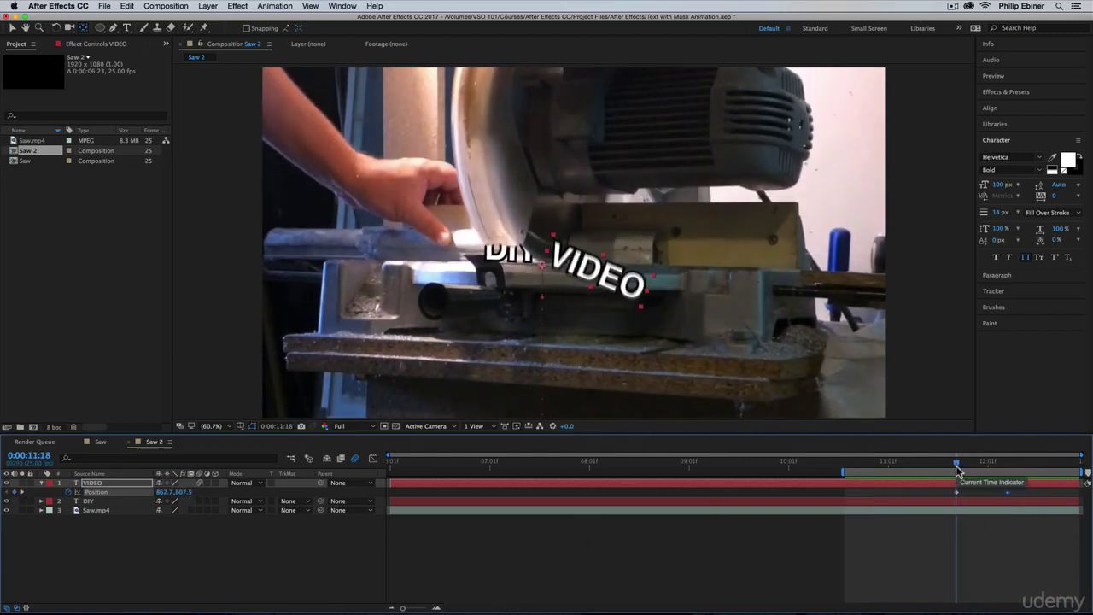
{"action": "key", "text": "u"}
{"action": "key", "text": "u"}
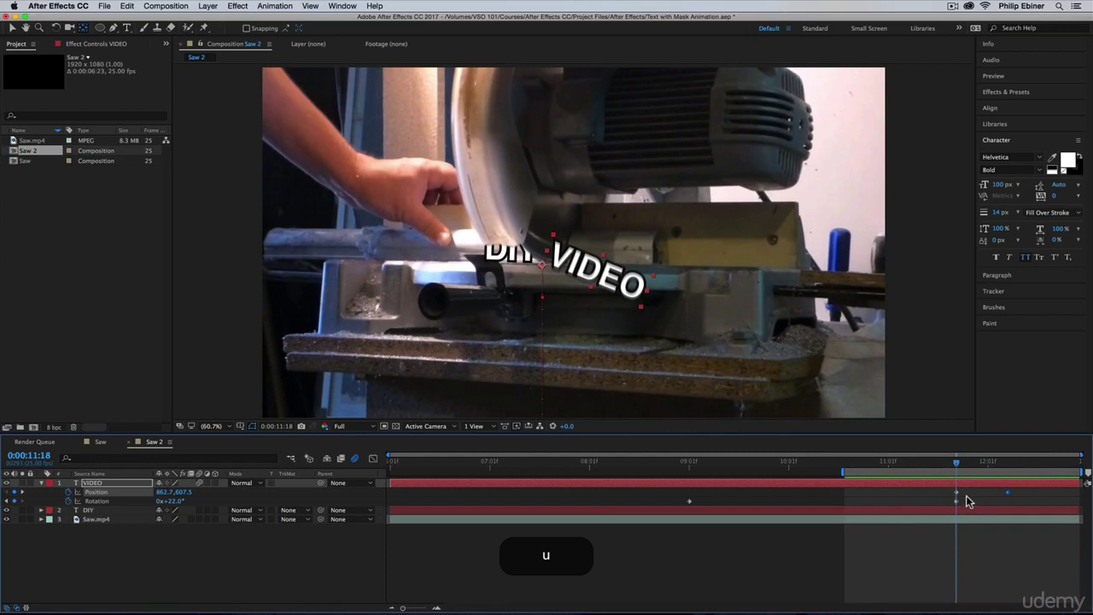
{"action": "left_click_drag", "start_coordinate": [957, 468], "coordinate": [1007, 465]}
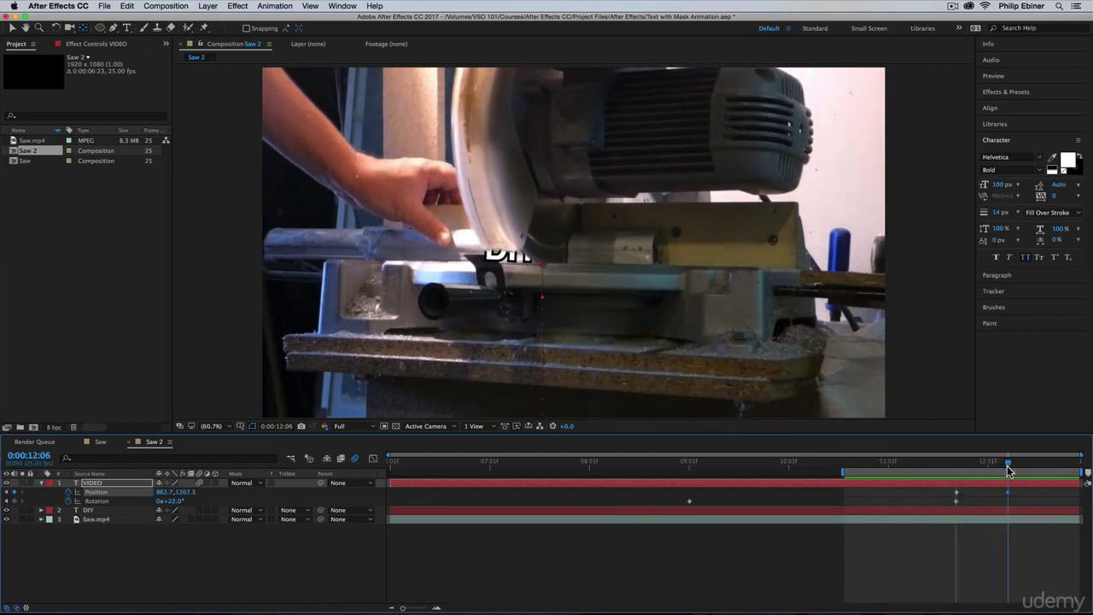
{"action": "left_click_drag", "start_coordinate": [181, 501], "coordinate": [185, 501]}
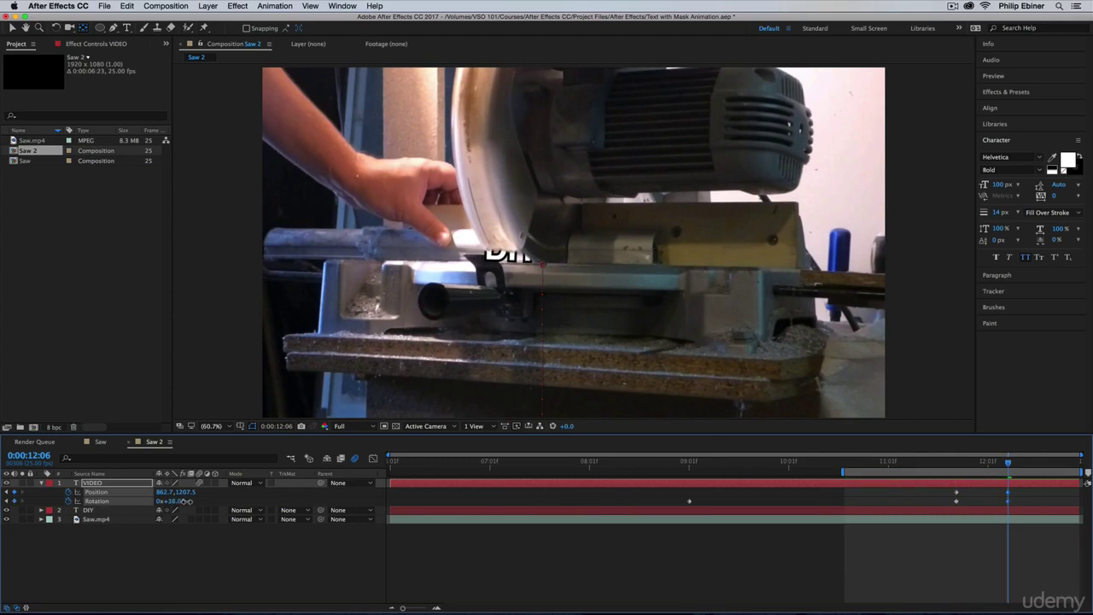
{"action": "left_click", "coordinate": [941, 463]}
{"action": "key", "text": "space"}
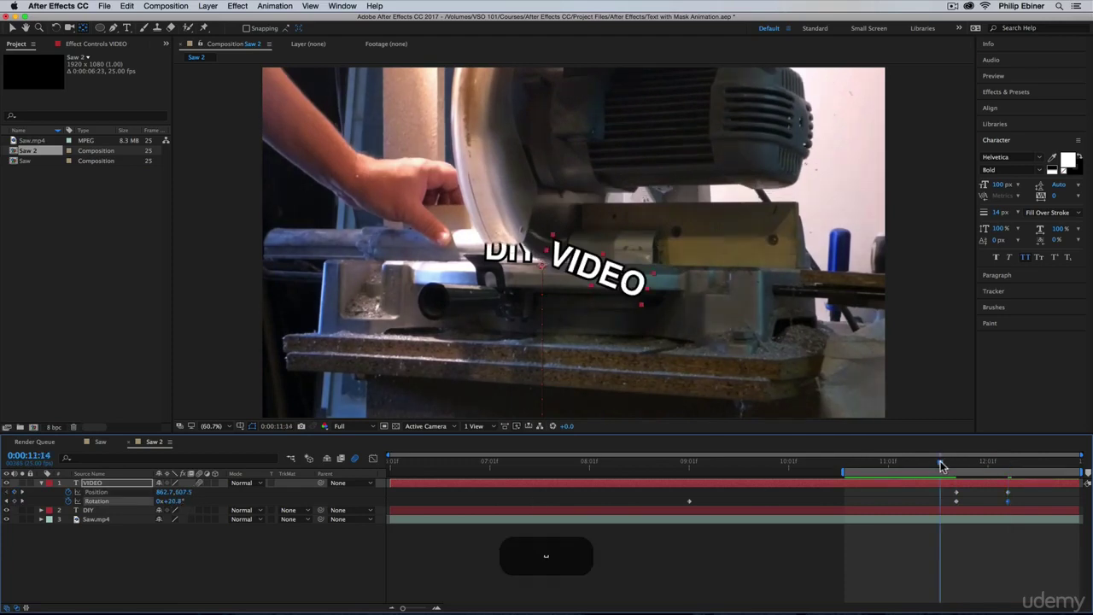
Step: Increase the VIDEO layer's Rotation at 0:00:12:06 beyond 38° and preview the fall from 0:00:10:23
{"action": "left_click_drag", "start_coordinate": [942, 466], "coordinate": [1008, 472]}
{"action": "left_click_drag", "start_coordinate": [182, 501], "coordinate": [187, 501]}
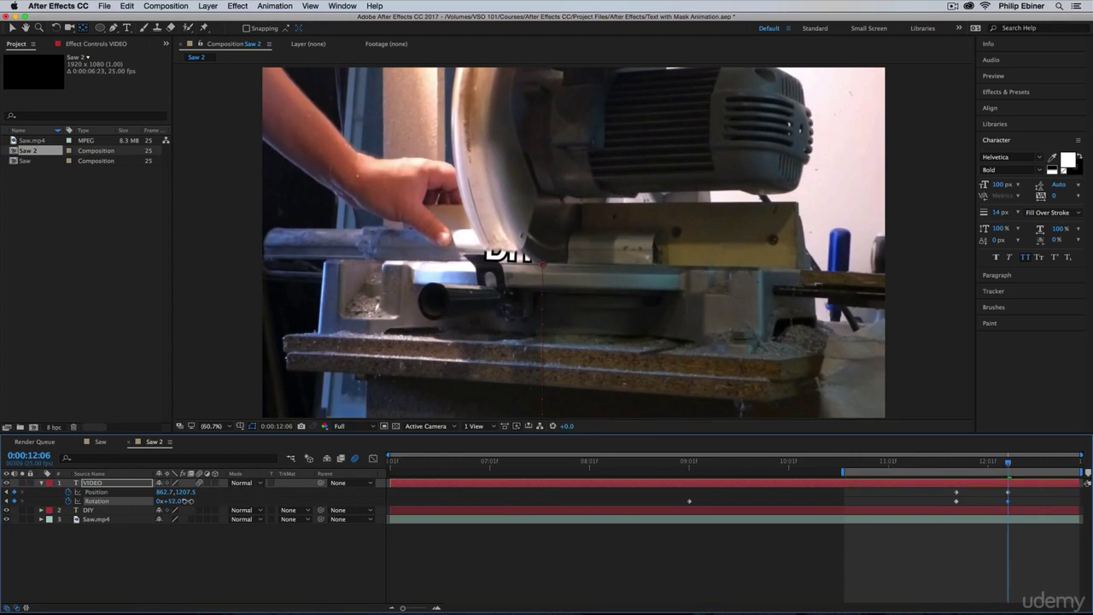
{"action": "left_click", "coordinate": [876, 465]}
{"action": "key", "text": "space"}
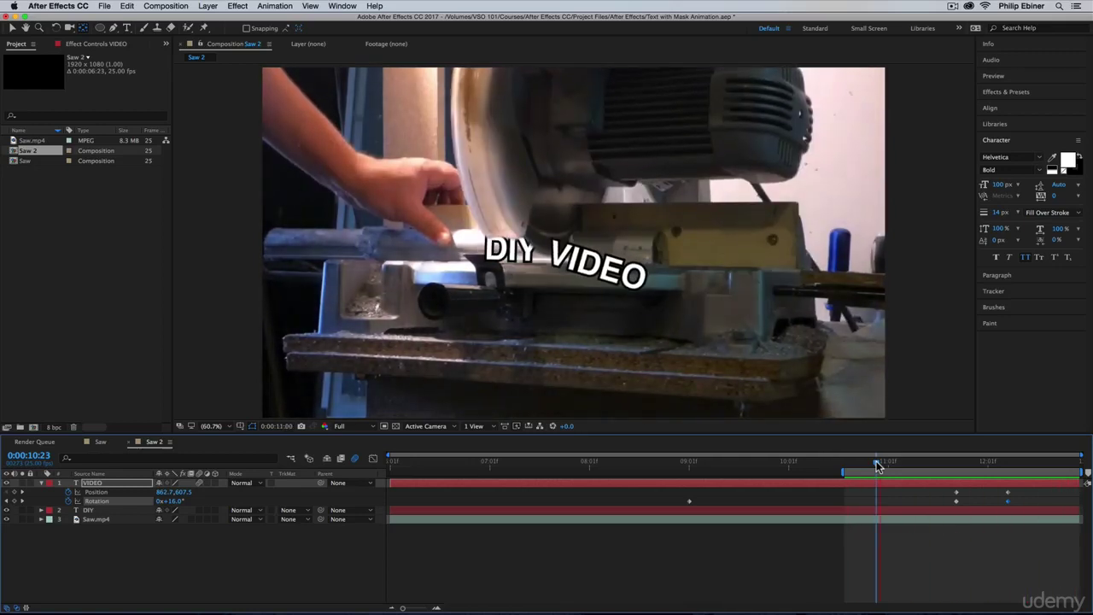
Step: Extend the work area back to the start of the composition and preview the complete title animation
{"action": "left_click", "coordinate": [846, 471]}
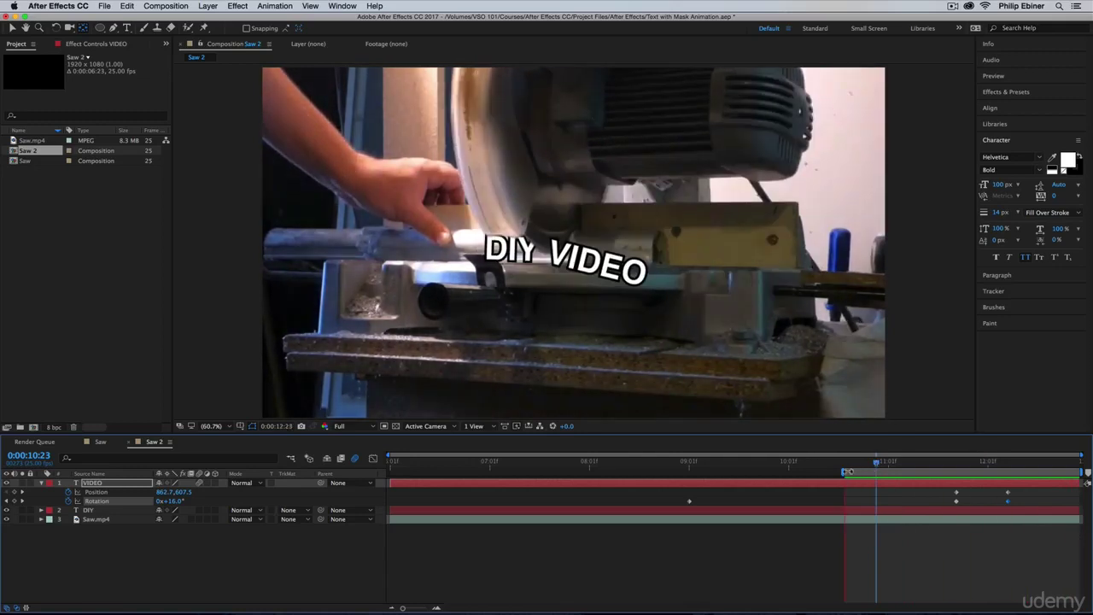
{"action": "key", "text": "space"}
{"action": "left_click_drag", "start_coordinate": [836, 472], "coordinate": [393, 472]}
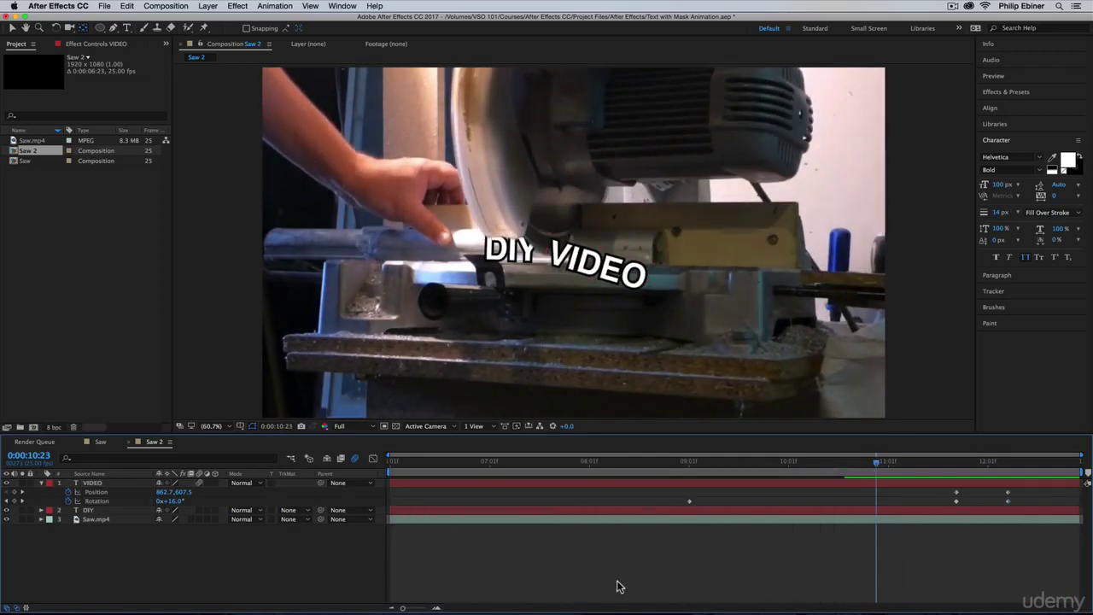
{"action": "key", "text": "space"}
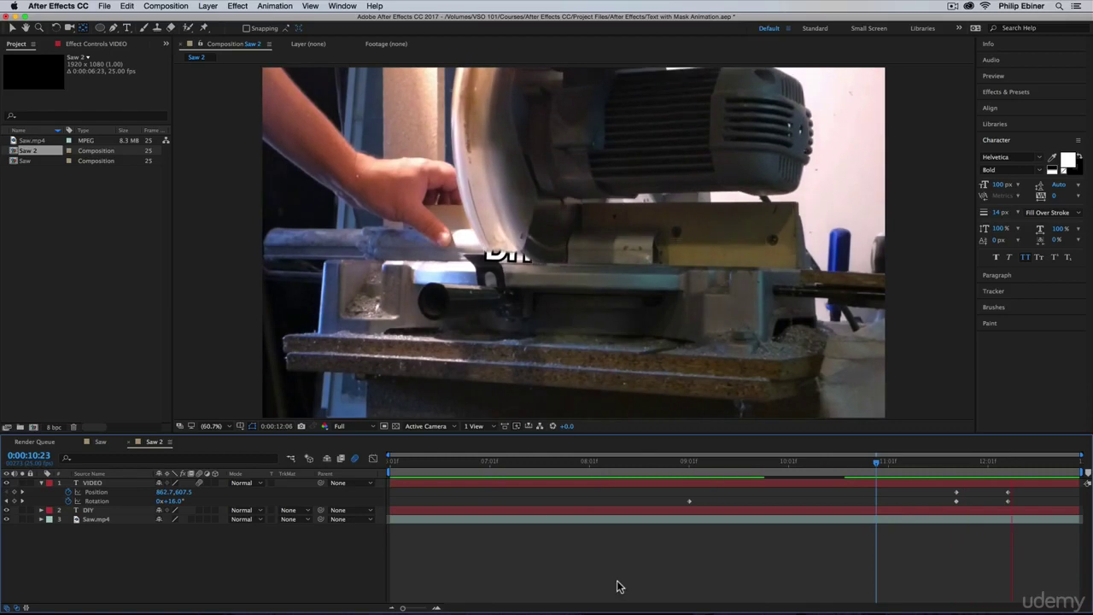